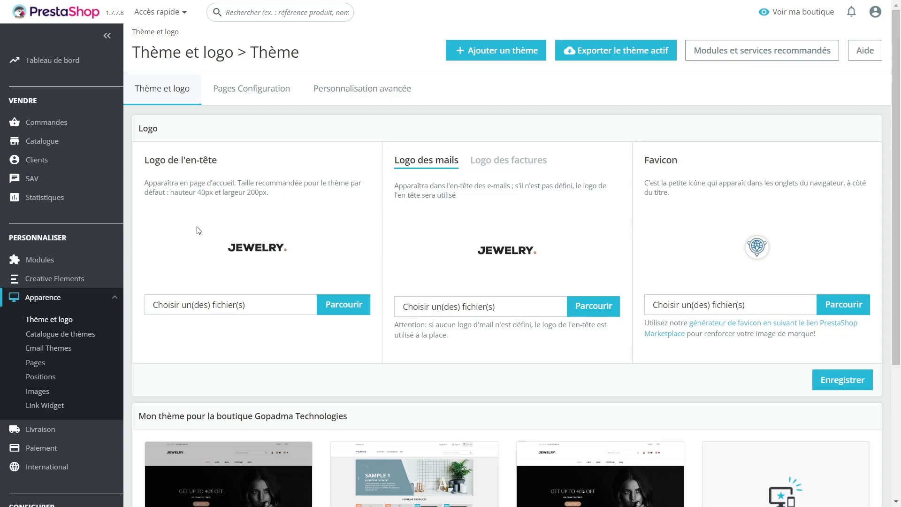
Step: Show the invoice logo settings and review the themes installed for the shop
click(497, 165)
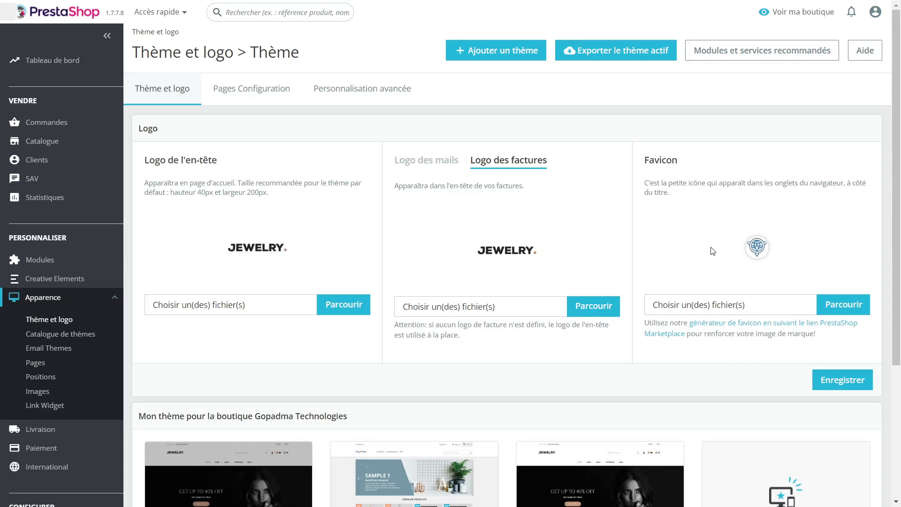
scroll(790, 240, down, 4)
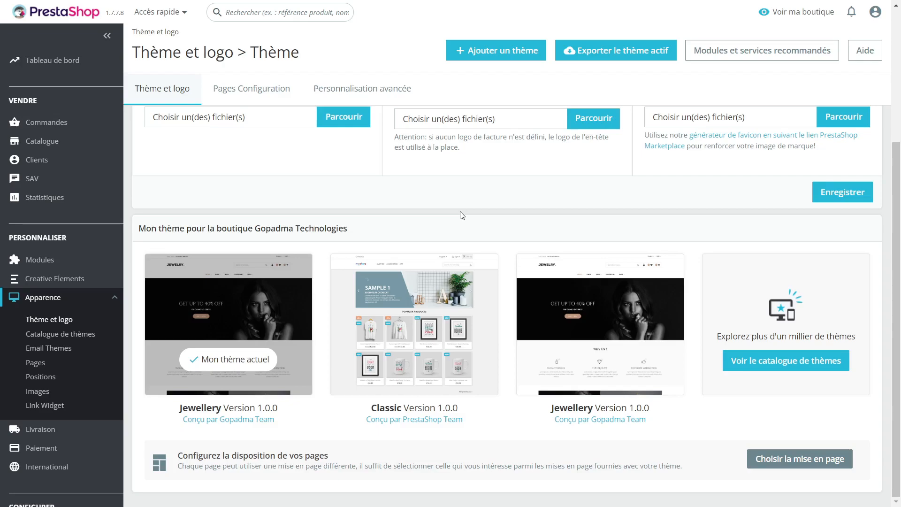
mouse_move(411, 389)
mouse_move(342, 317)
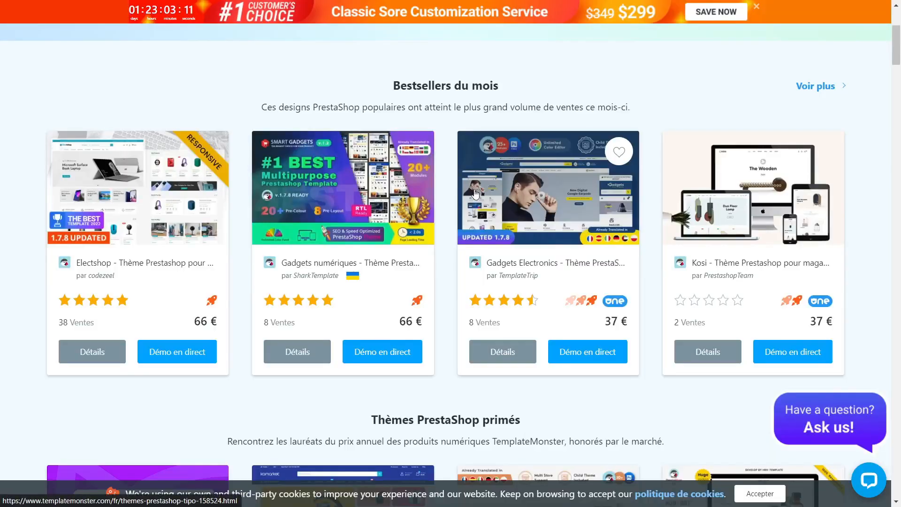
Step: Browse the PrestaShop themes offered on TemplateMonster, ThemeForest and the official PrestaShop Addons marketplace
scroll(649, 98, up, 5)
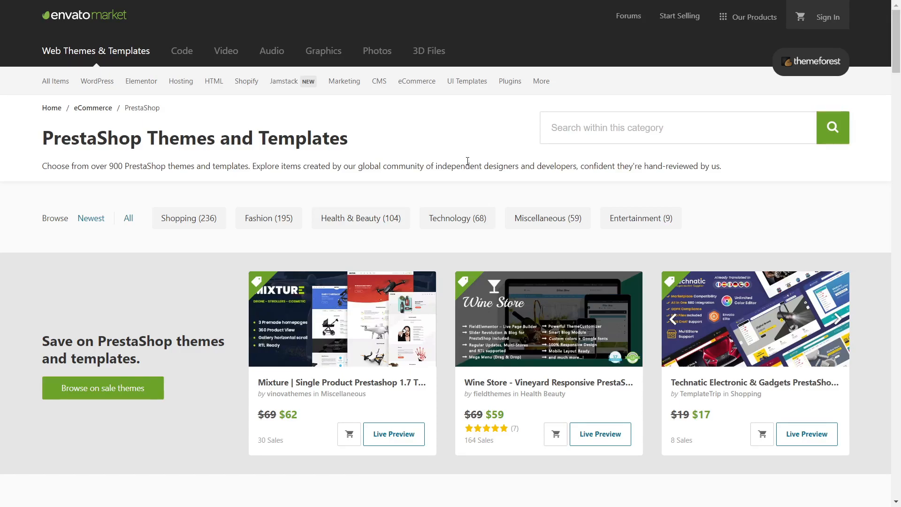
scroll(458, 201, down, 3)
scroll(458, 186, down, 2)
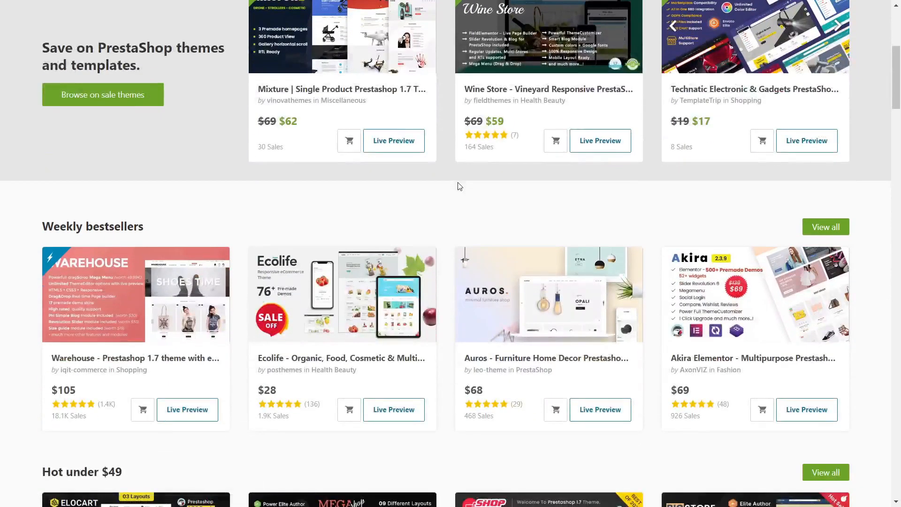
scroll(459, 187, down, 3)
scroll(448, 232, up, 8)
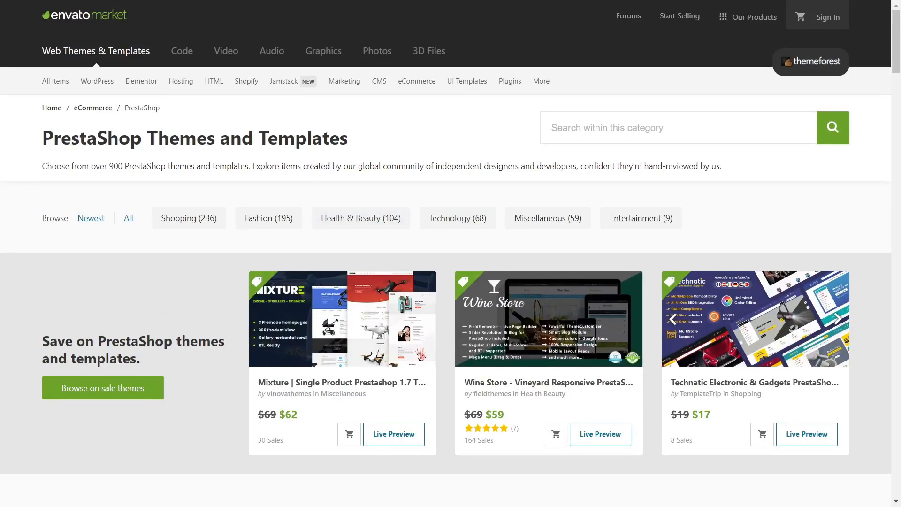
scroll(447, 165, down, 1)
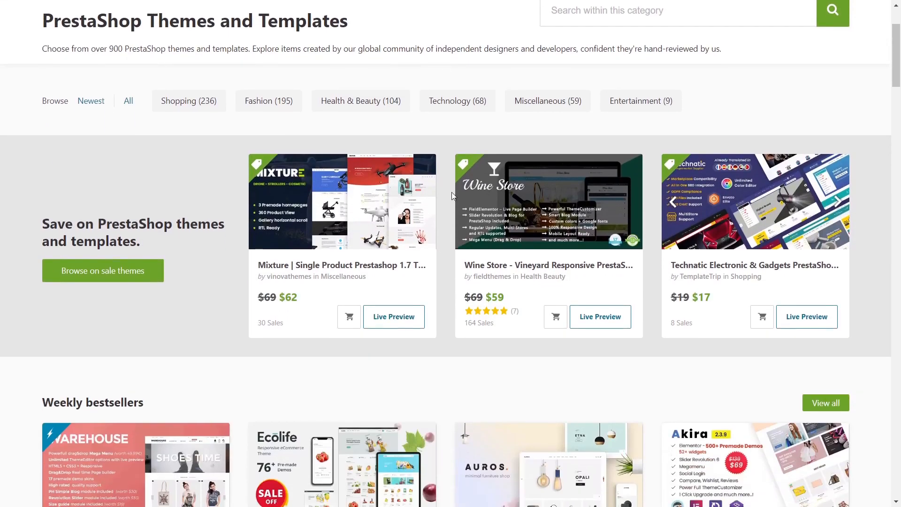
scroll(453, 195, down, 1)
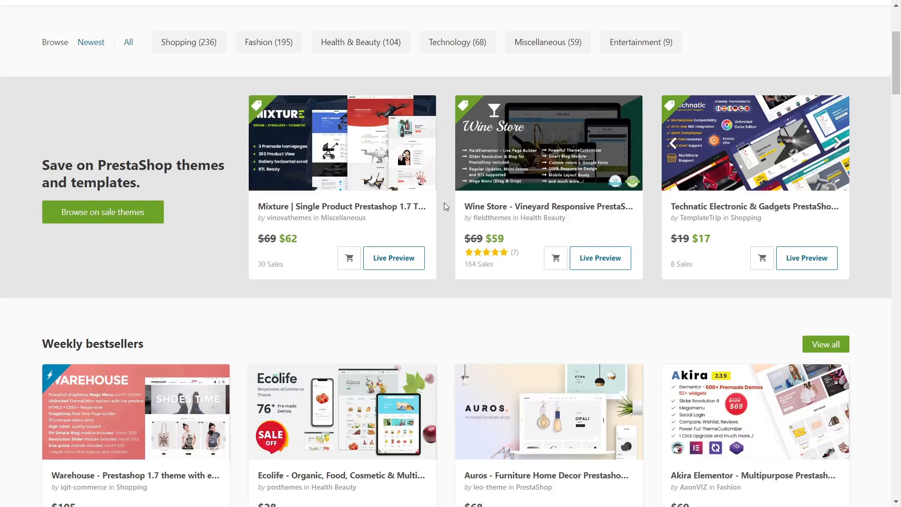
scroll(444, 203, up, 4)
scroll(444, 203, down, 2)
scroll(446, 207, down, 5)
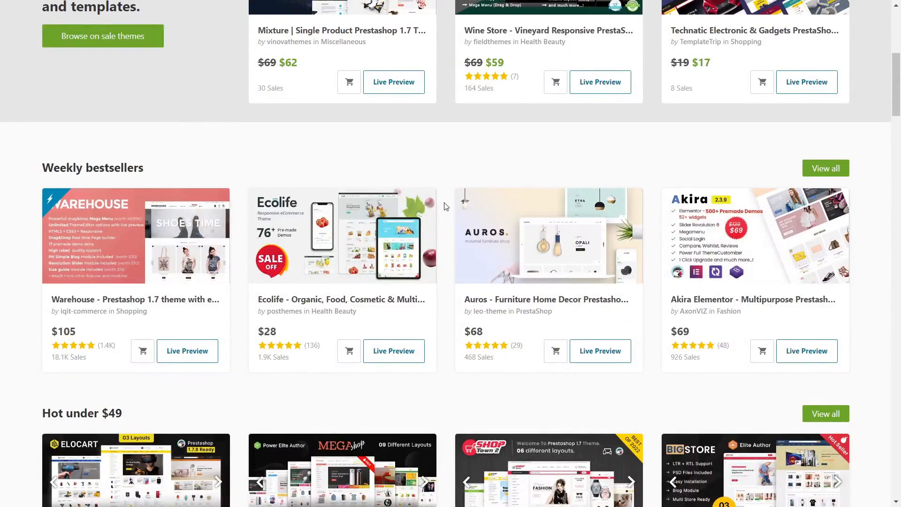
scroll(445, 206, down, 5)
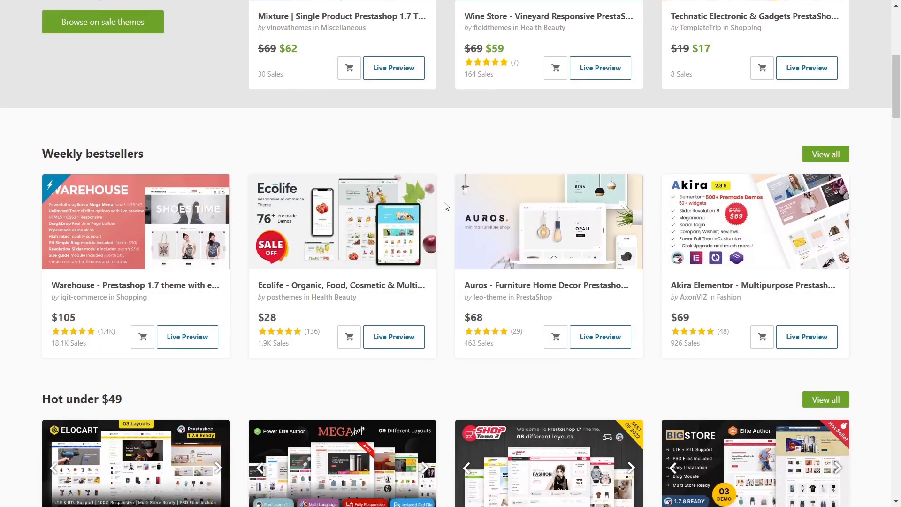
scroll(446, 206, down, 1)
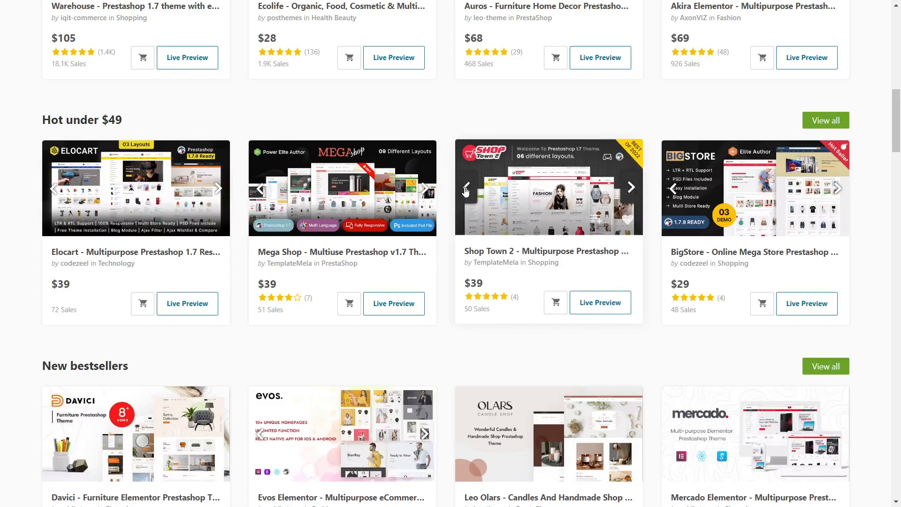
scroll(446, 125, down, 4)
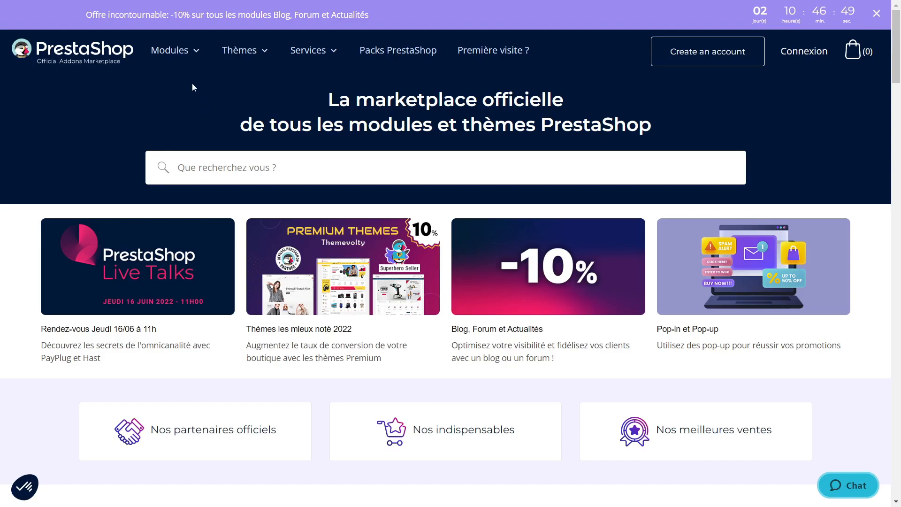
mouse_move(240, 56)
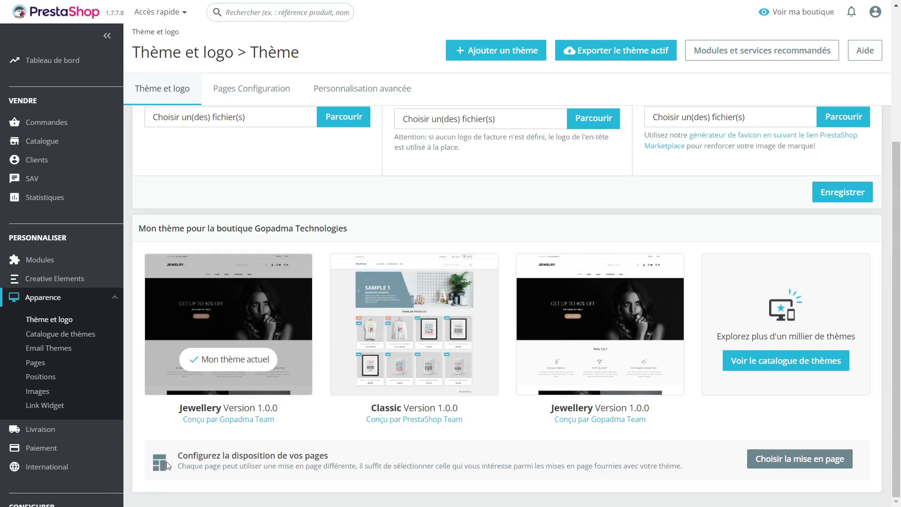
Step: Open the page layout selection and examine which layout is assigned to each shop page
click(819, 471)
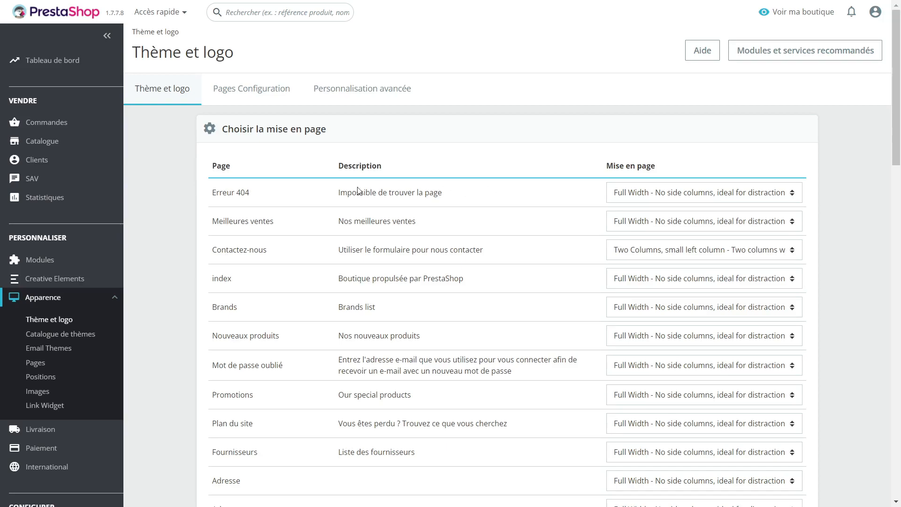
scroll(256, 184, down, 7)
scroll(249, 183, down, 2)
scroll(340, 239, up, 9)
scroll(267, 241, down, 3)
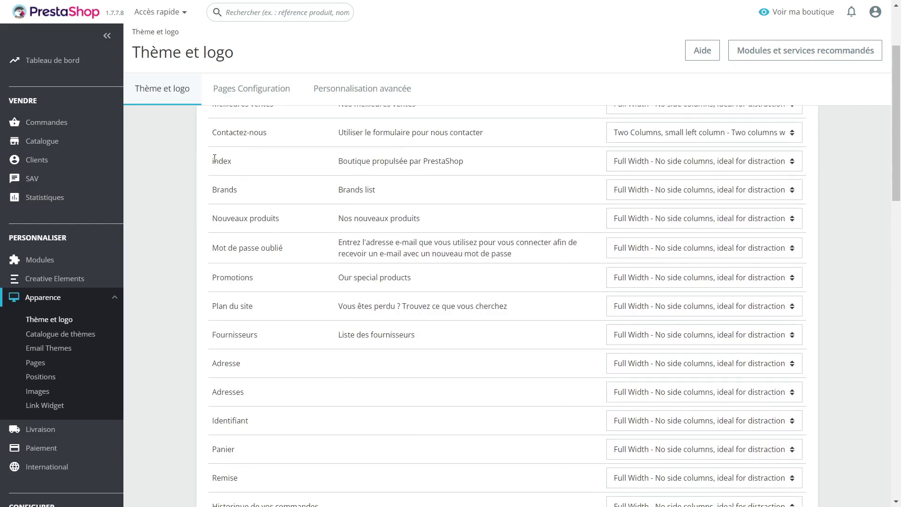
drag(208, 162, 233, 165)
click(252, 168)
scroll(266, 208, down, 3)
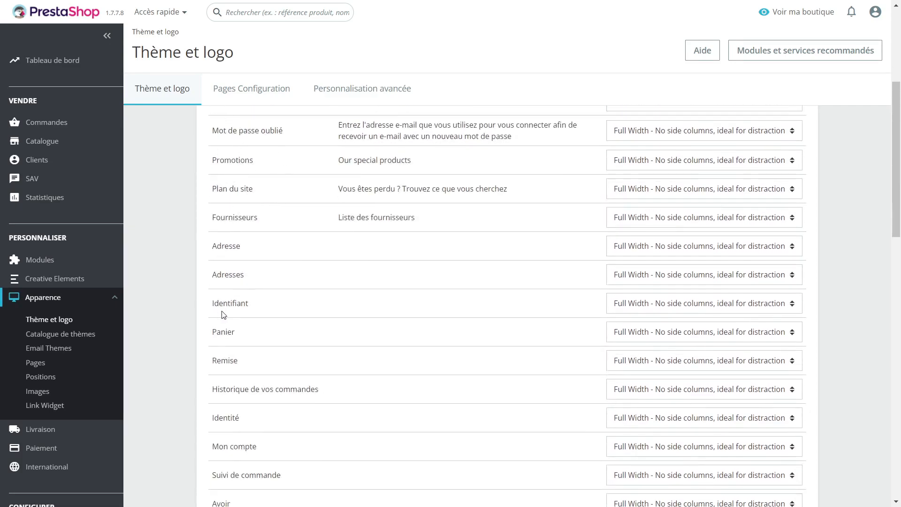
scroll(282, 268, down, 6)
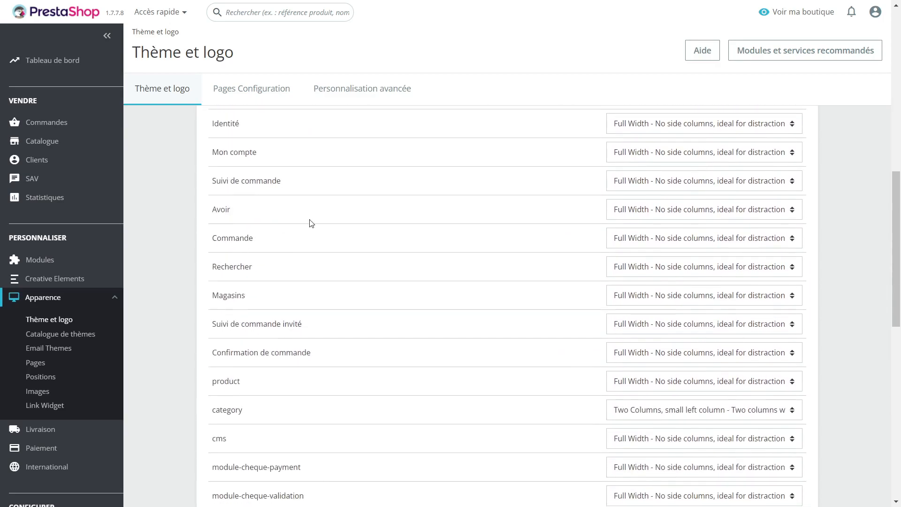
scroll(309, 223, down, 3)
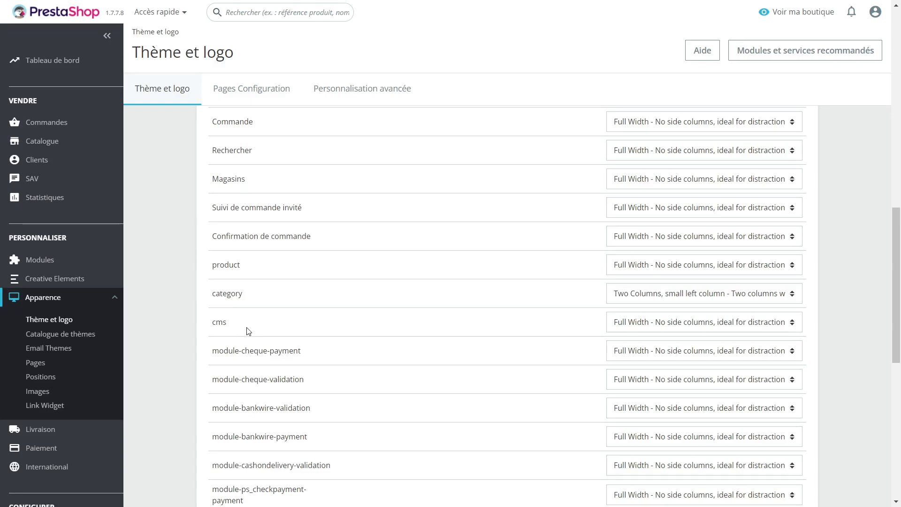
Step: Highlight the product, category and cms rows and view the layout options offered for the product page
drag(248, 331, 210, 260)
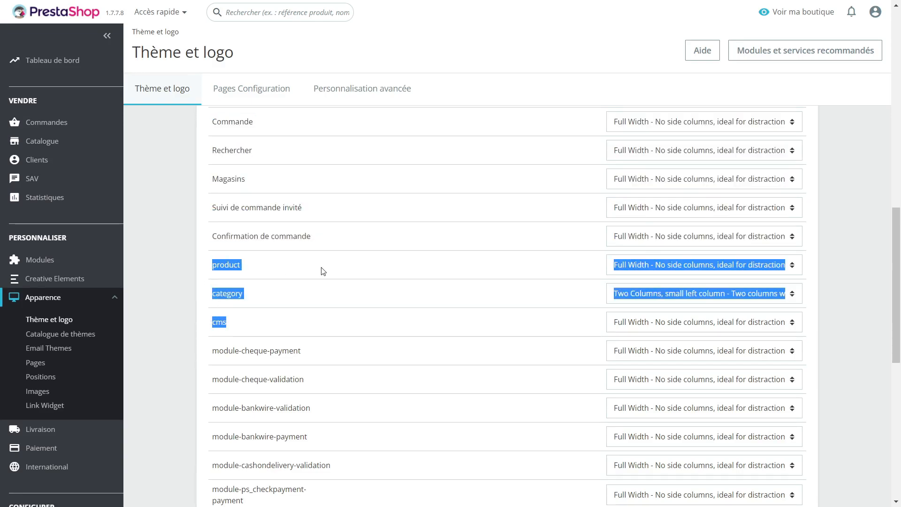
click(303, 292)
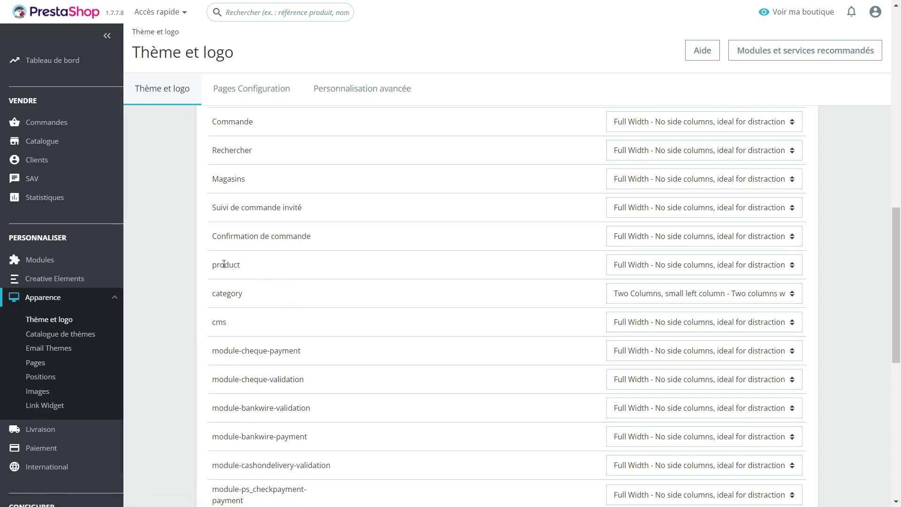
click(675, 268)
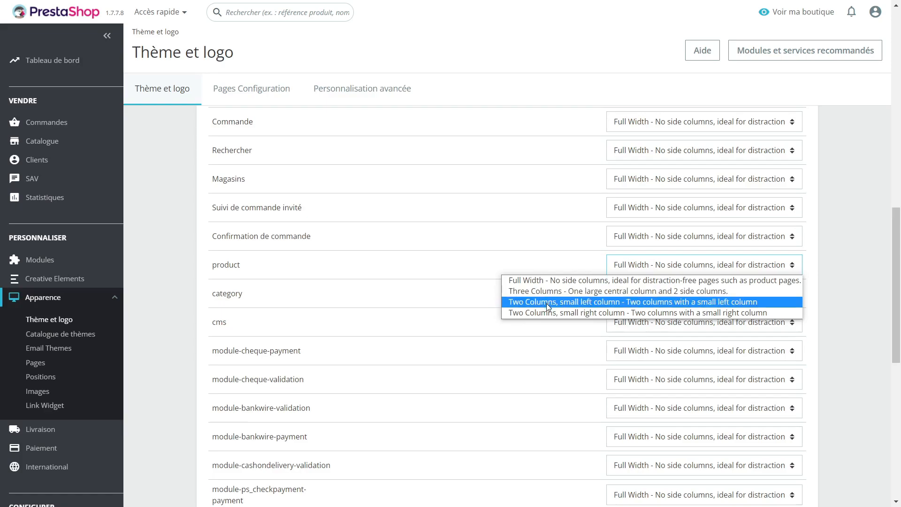
click(422, 289)
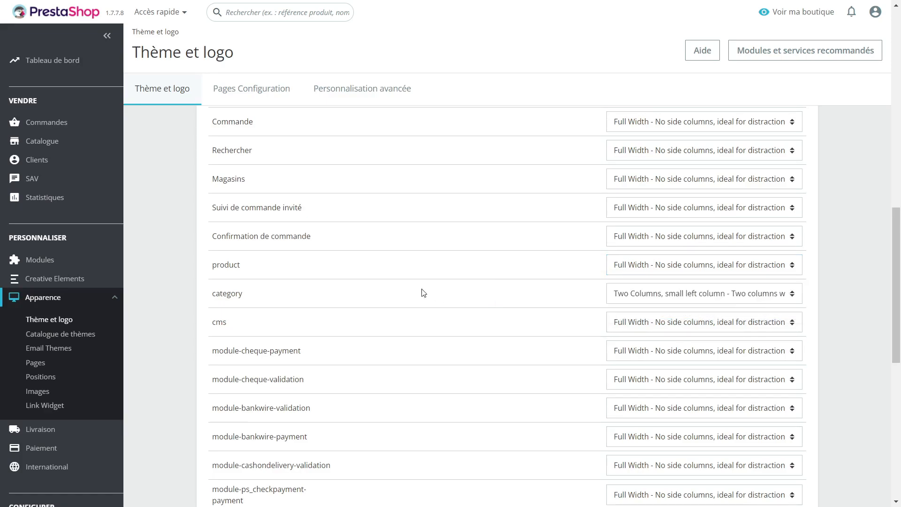
Step: Review the page list again and view the layout options offered for the category page
scroll(486, 335, up, 15)
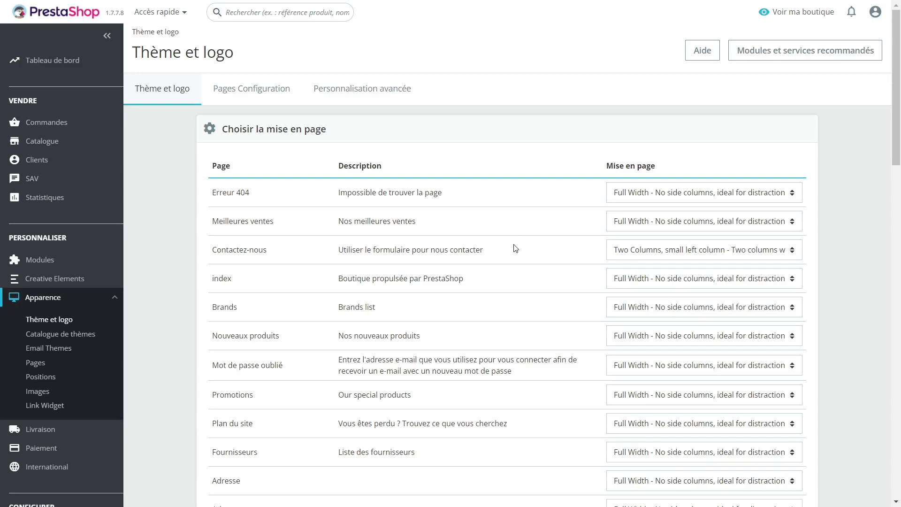
scroll(515, 249, down, 9)
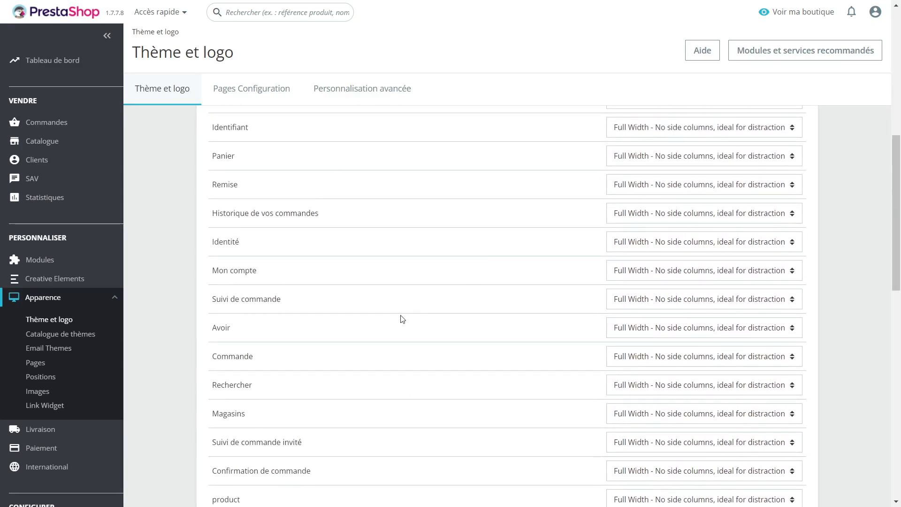
scroll(396, 308, down, 6)
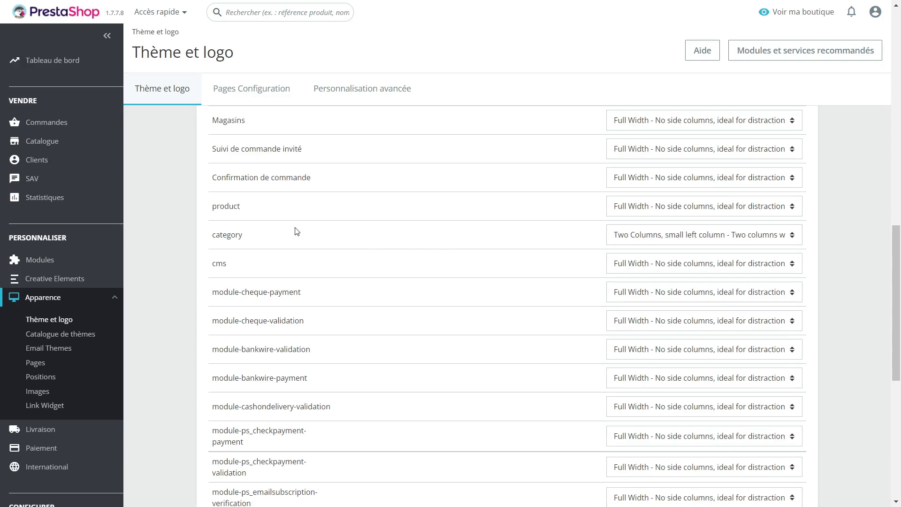
click(731, 245)
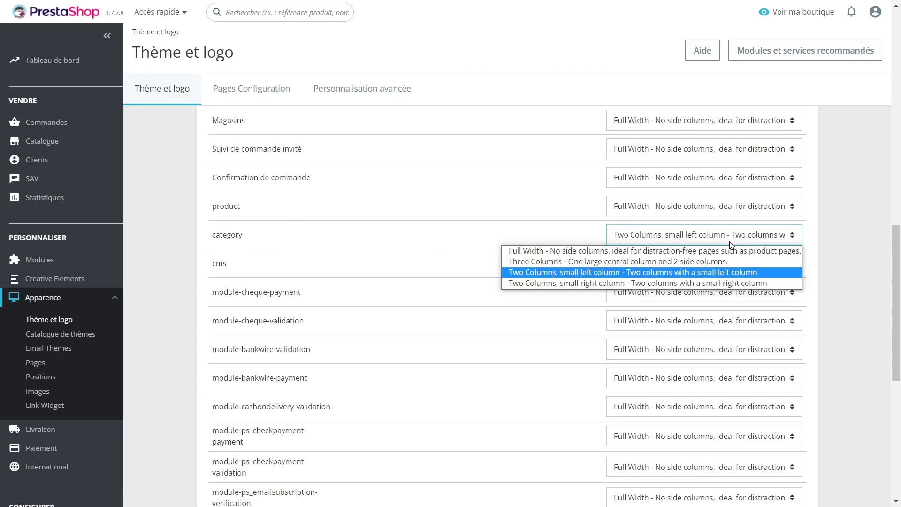
click(427, 236)
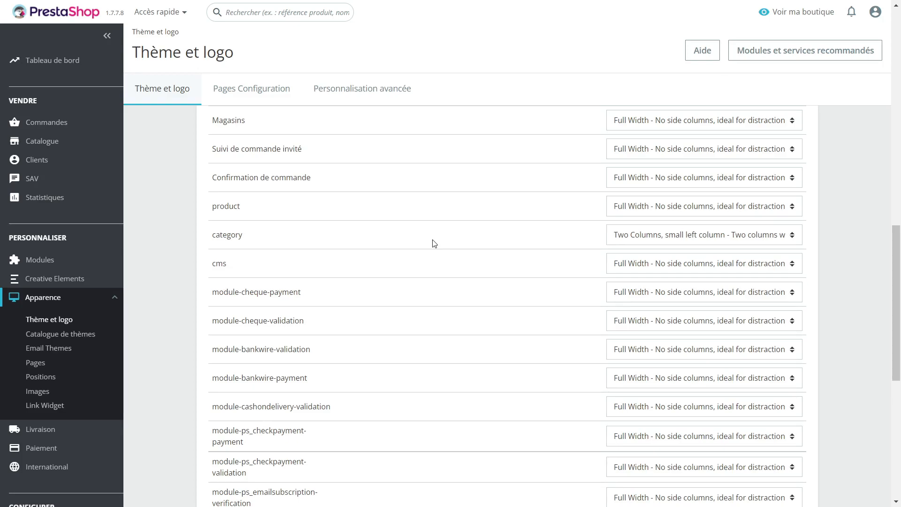
scroll(513, 284, up, 3)
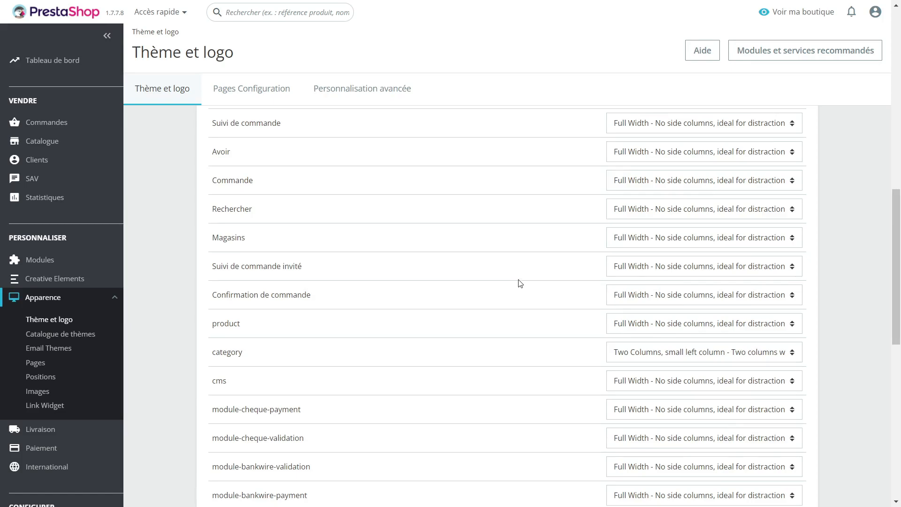
scroll(518, 282, up, 15)
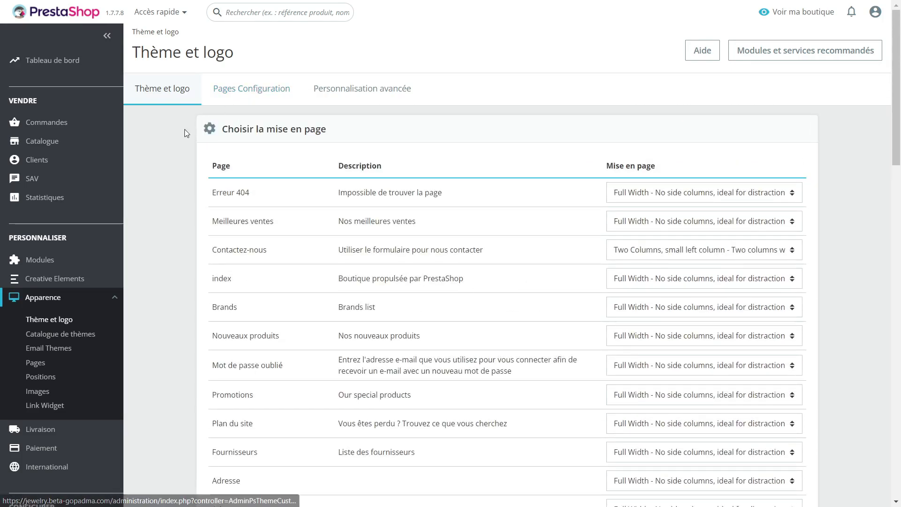
Step: Open the Pages Configuration settings and examine the configurable homepage sections from the menu to the footer
click(259, 101)
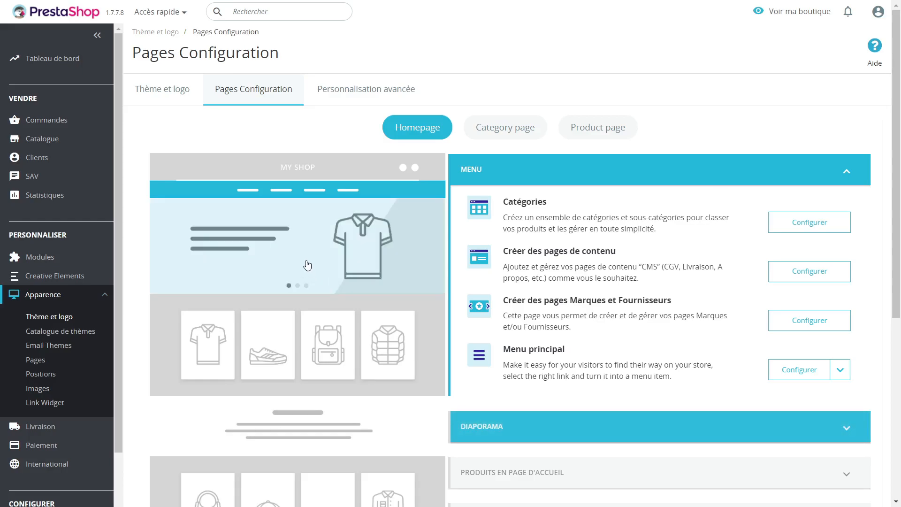
scroll(281, 206, down, 2)
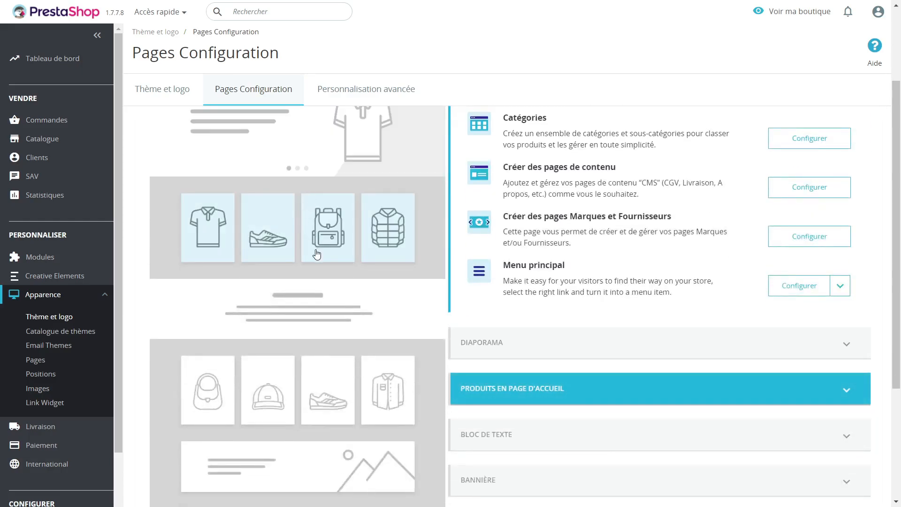
scroll(326, 388, down, 3)
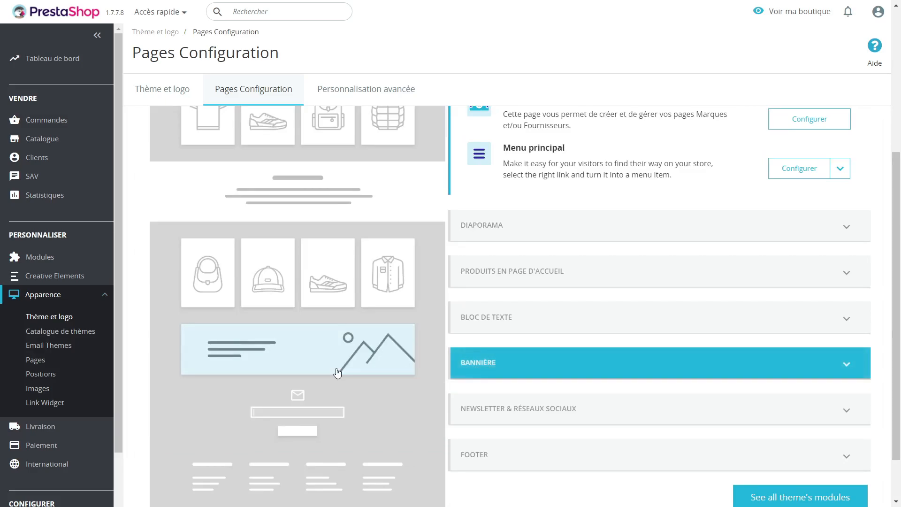
scroll(329, 382, up, 5)
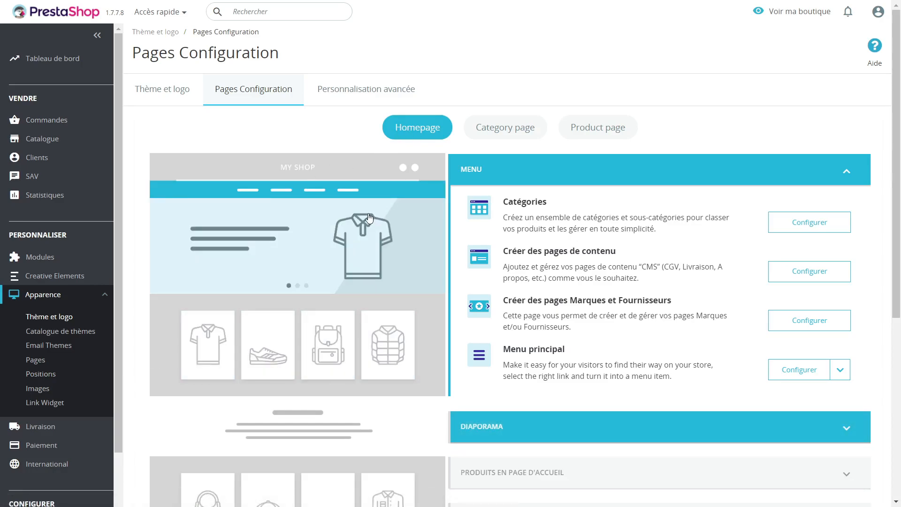
scroll(369, 217, down, 1)
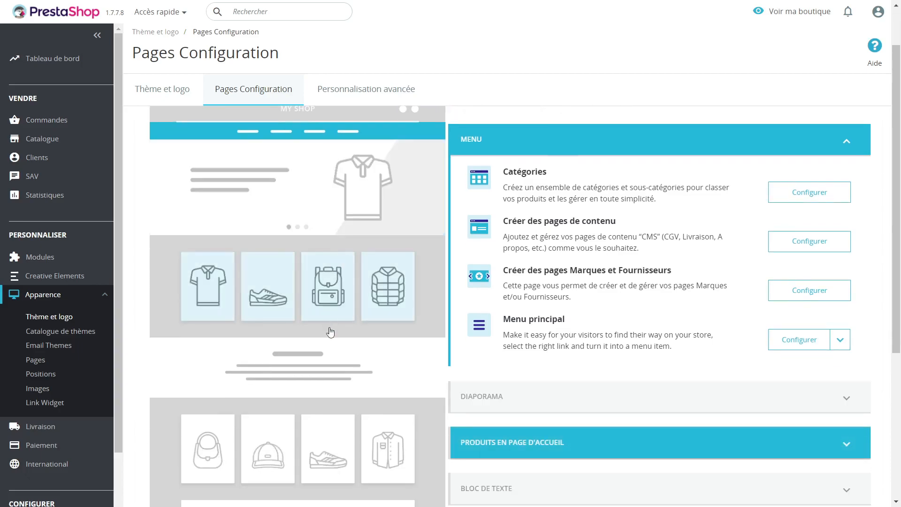
scroll(316, 306, down, 2)
scroll(310, 329, down, 2)
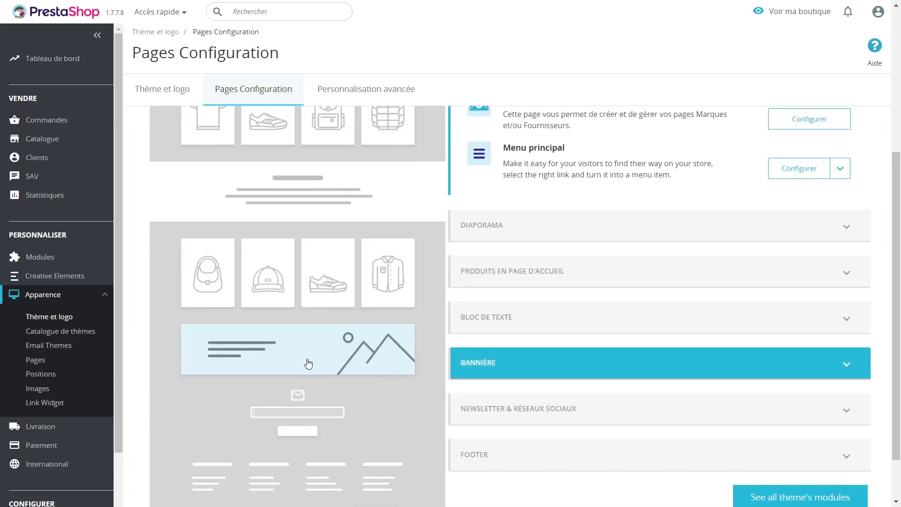
Step: Review the homepage Menu modules and expand the Diaporama and Produits en page d'accueil sections to examine their modules
scroll(328, 357, up, 5)
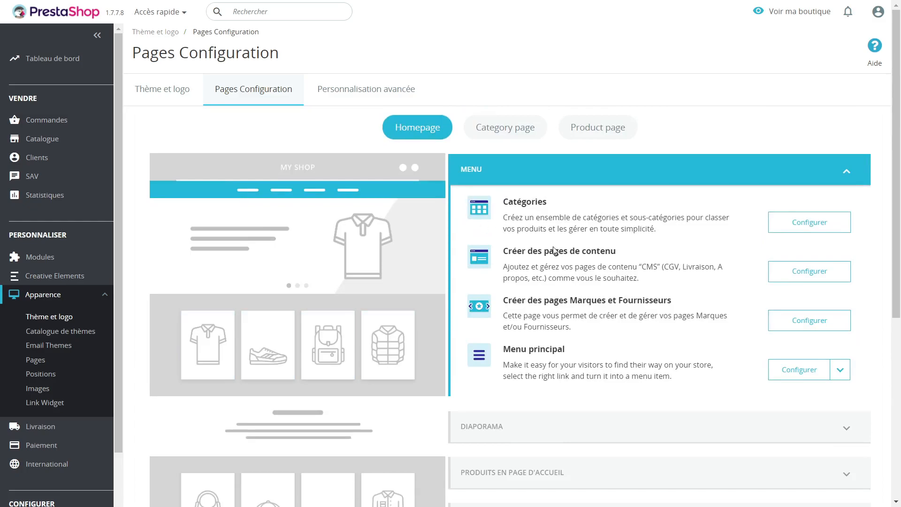
scroll(669, 319, down, 1)
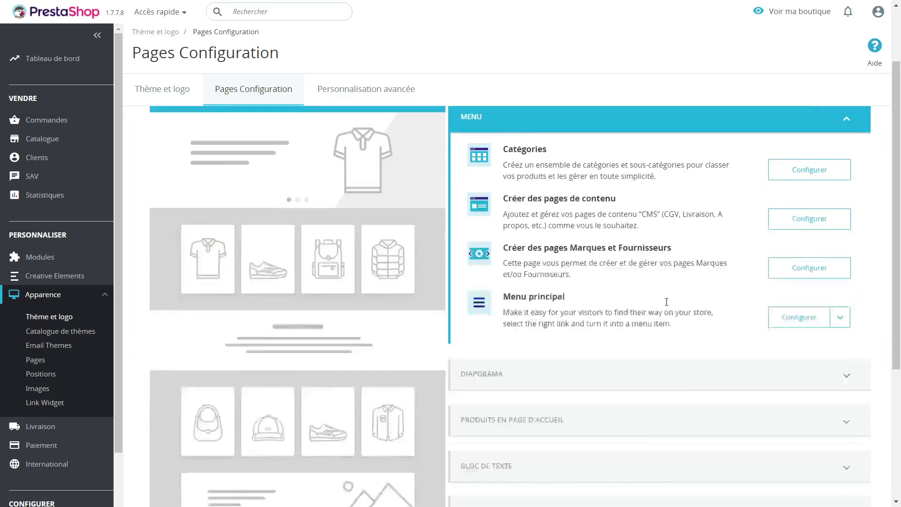
scroll(666, 301, down, 2)
scroll(312, 235, up, 3)
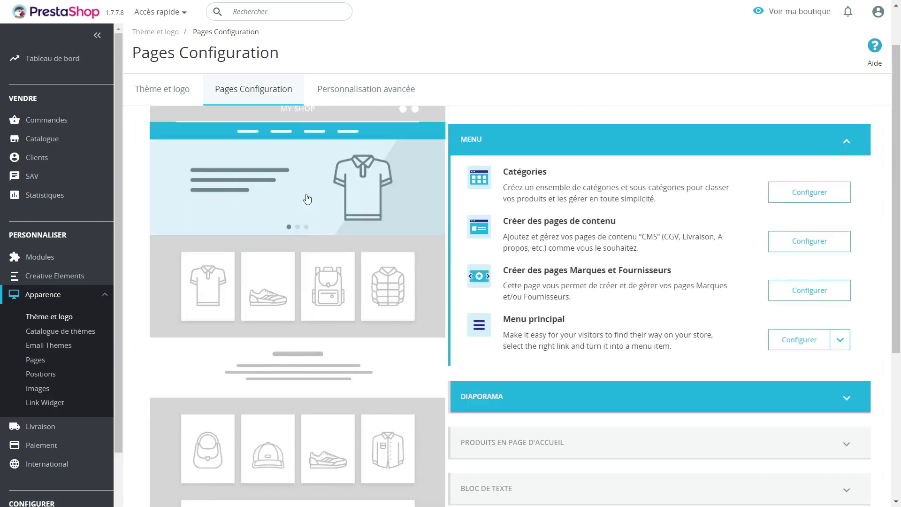
click(728, 396)
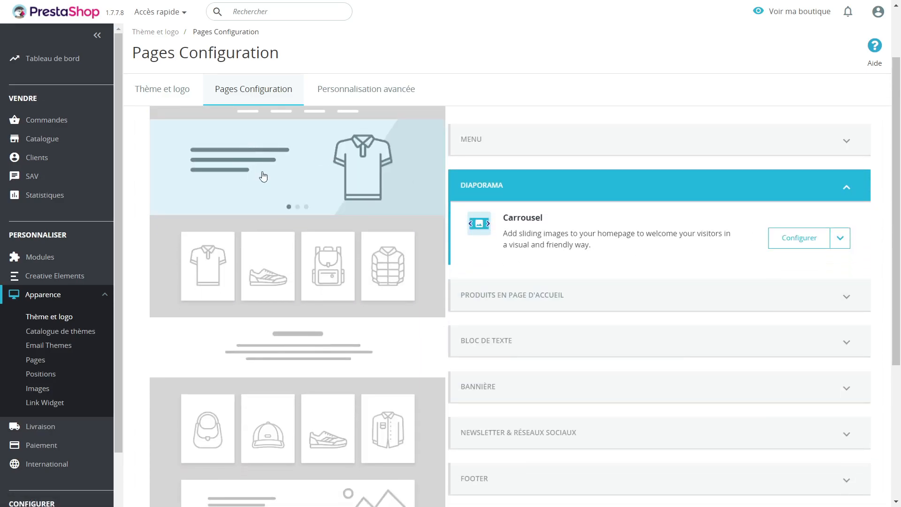
click(589, 301)
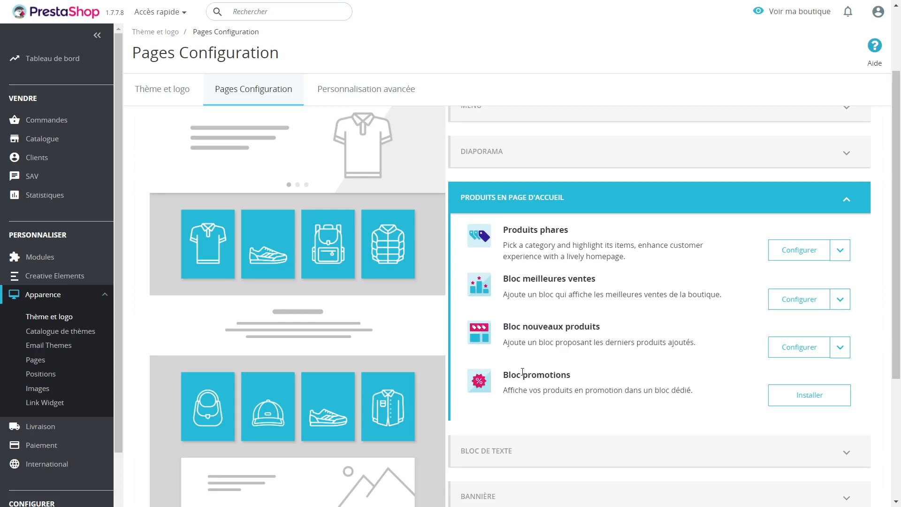
Step: Expand the homepage sections Bloc de texte, Bannière, Newsletter & réseaux sociaux and Footer in turn to examine their modules
scroll(612, 327, down, 3)
click(573, 323)
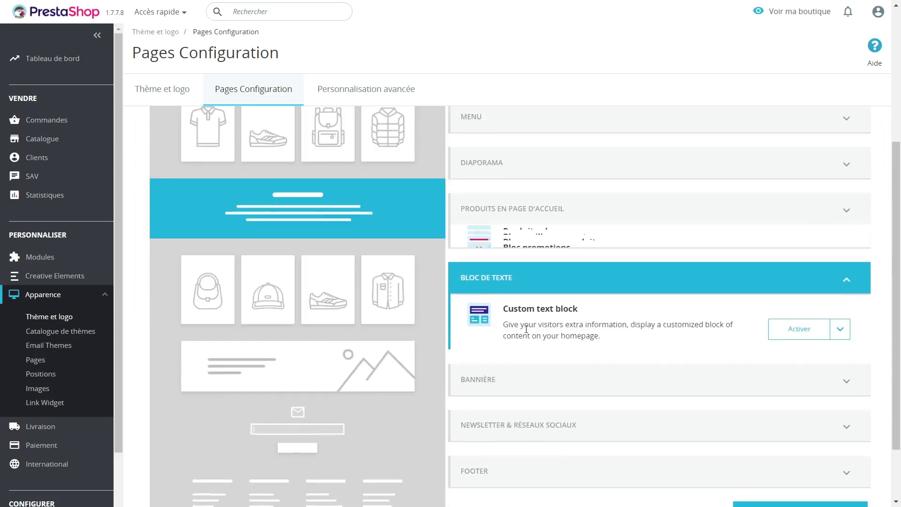
click(473, 390)
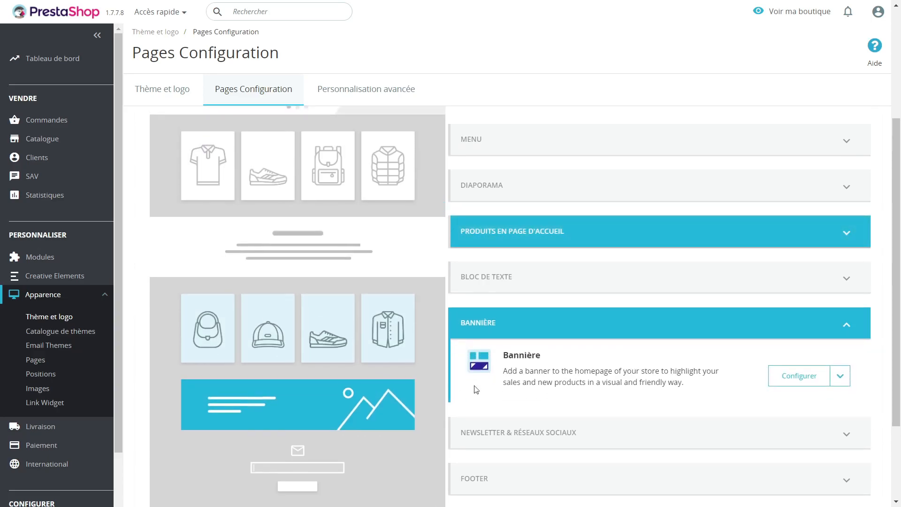
click(588, 435)
scroll(636, 418, down, 2)
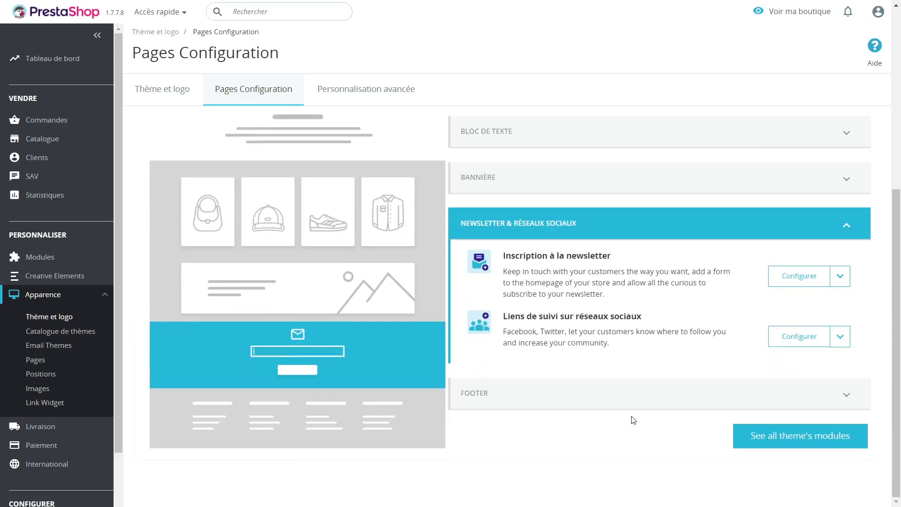
click(581, 403)
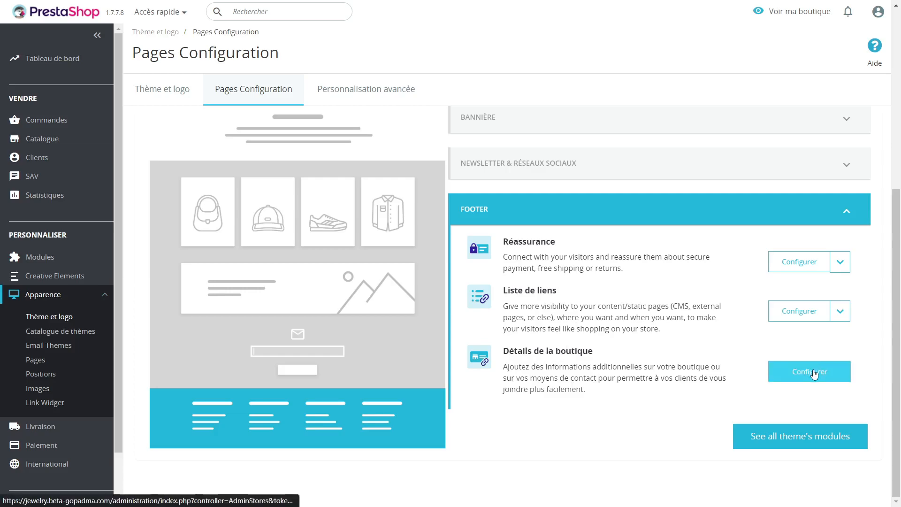
Step: Reopen the Bannière and Bloc de texte sections and compare them with their places in the homepage preview
scroll(662, 303, up, 1)
scroll(662, 302, up, 3)
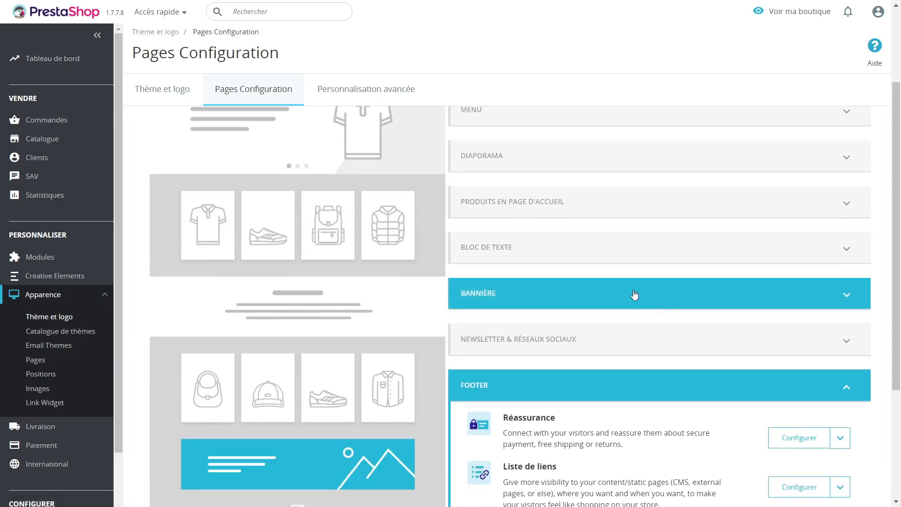
click(583, 299)
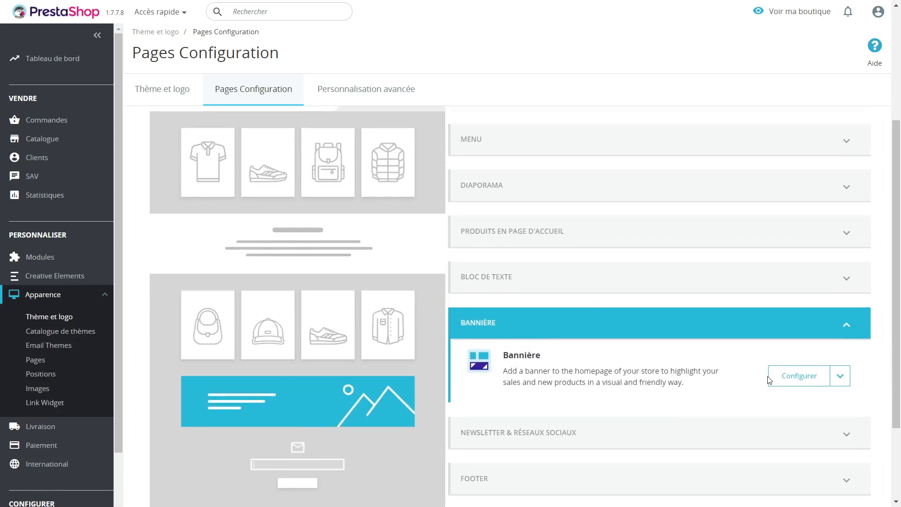
scroll(629, 324, up, 1)
click(544, 311)
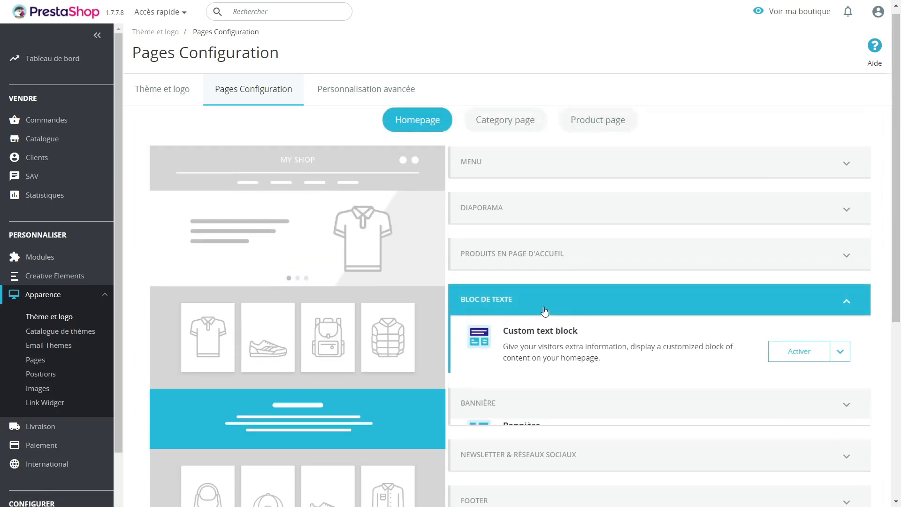
scroll(451, 281, down, 1)
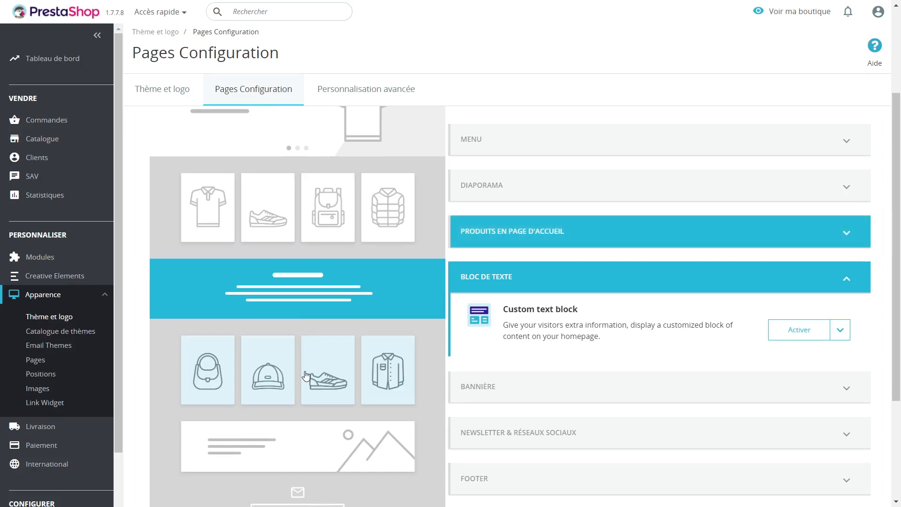
scroll(319, 333, up, 1)
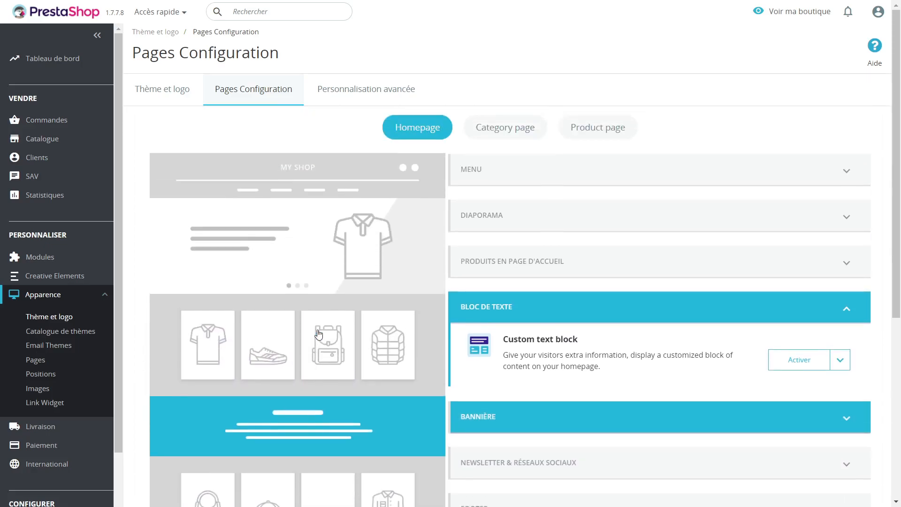
Step: Show the category page configuration and examine the modules of its Navigation Column and Content sections
click(520, 129)
scroll(521, 165, down, 1)
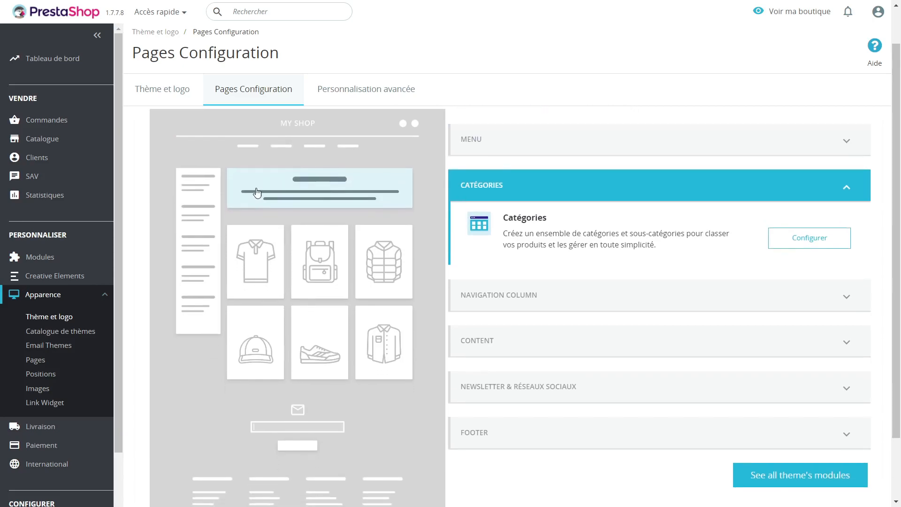
click(185, 207)
scroll(190, 162, down, 1)
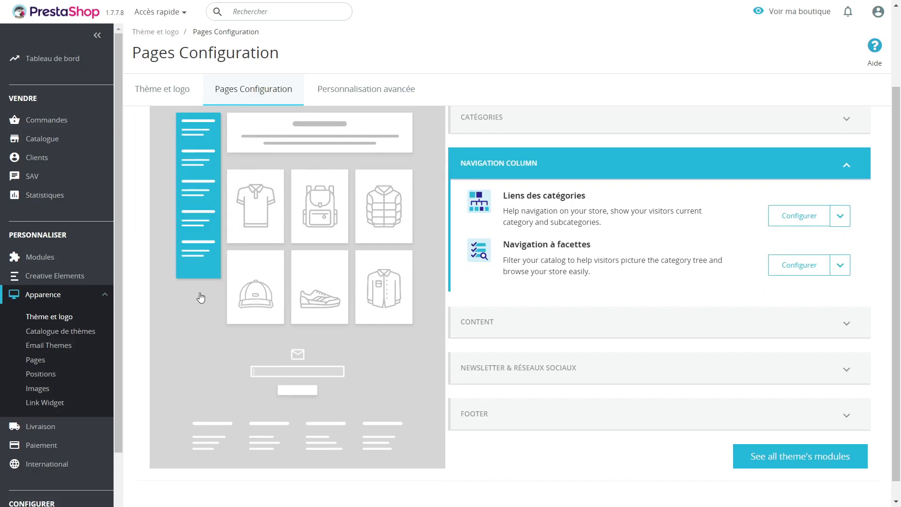
scroll(203, 318, up, 3)
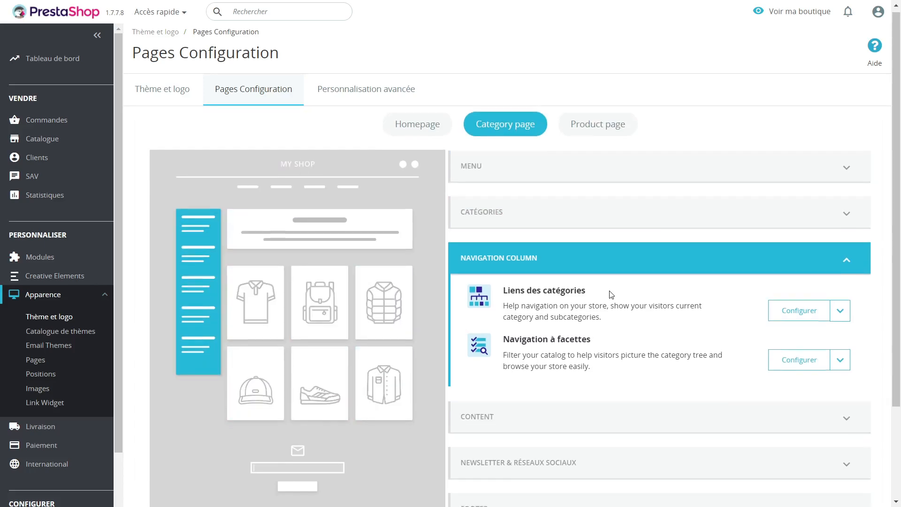
scroll(587, 235, down, 3)
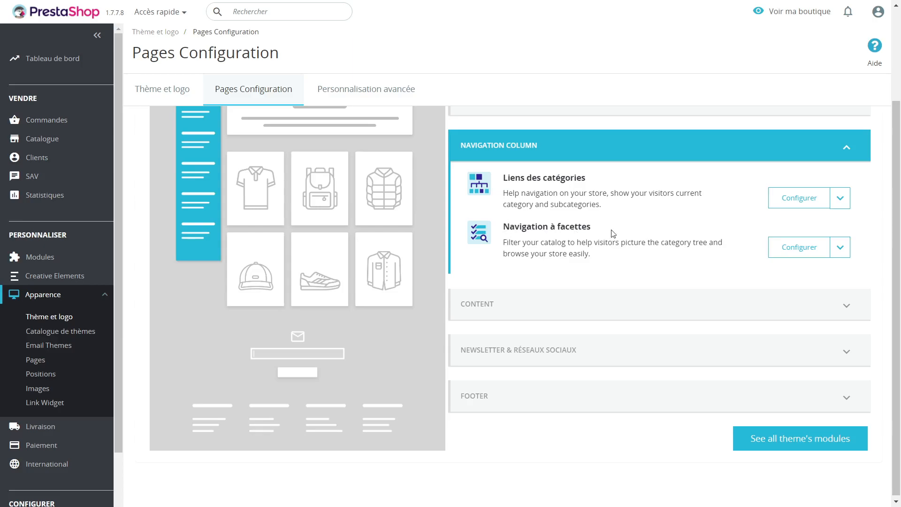
scroll(343, 209, up, 1)
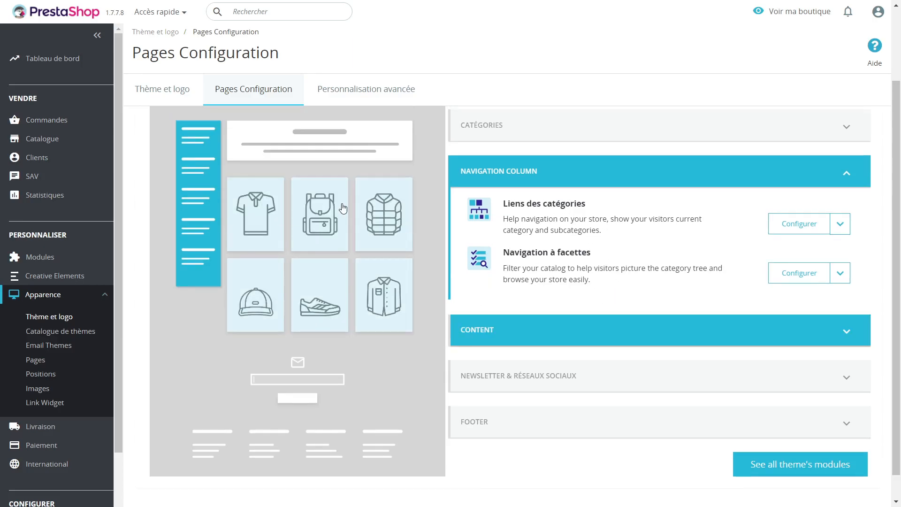
click(578, 343)
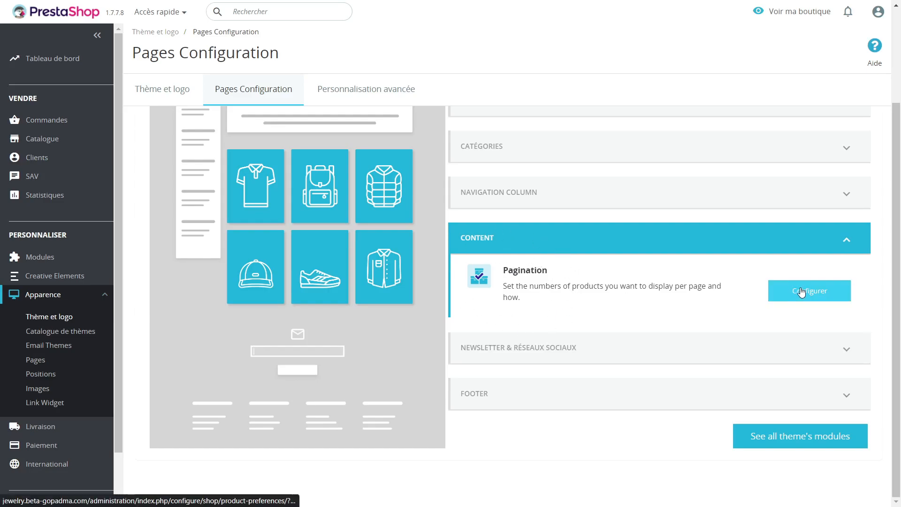
scroll(566, 352, up, 2)
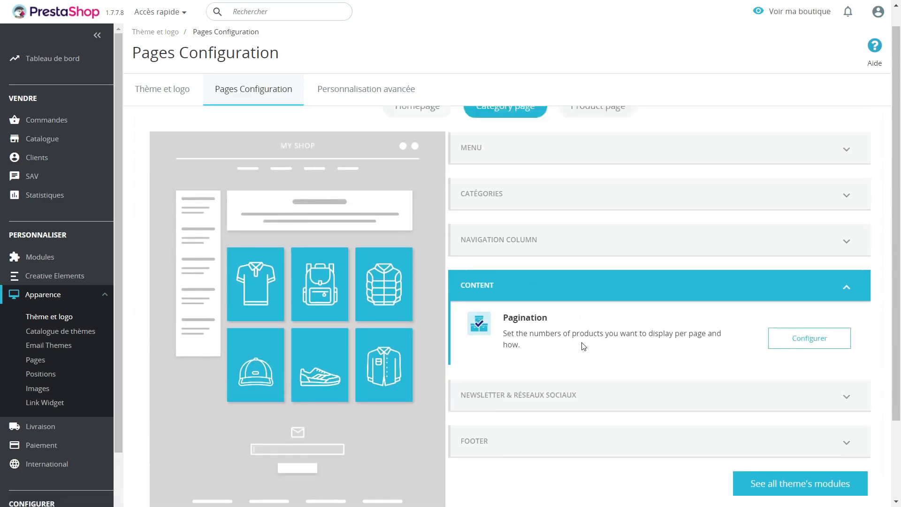
Step: Show the product page configuration and examine its Product Management, Product Detail and Product Block modules
click(594, 129)
scroll(505, 189, down, 1)
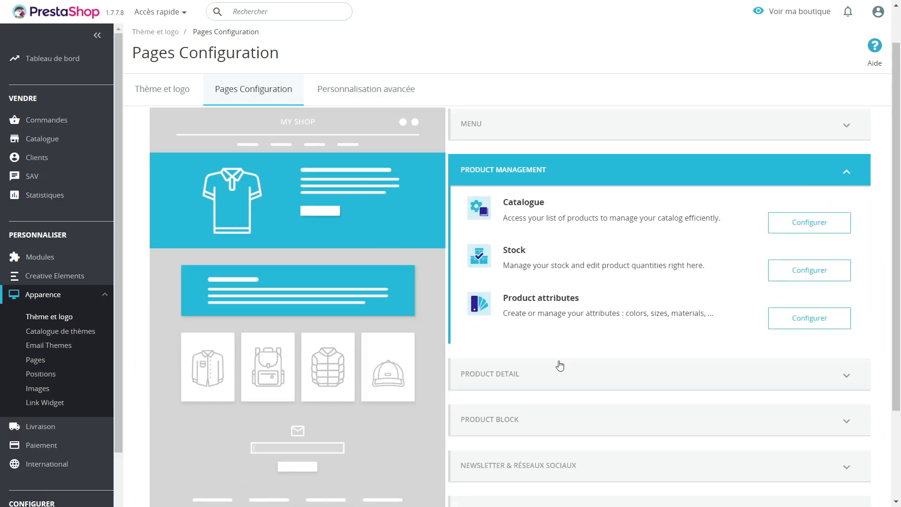
click(515, 376)
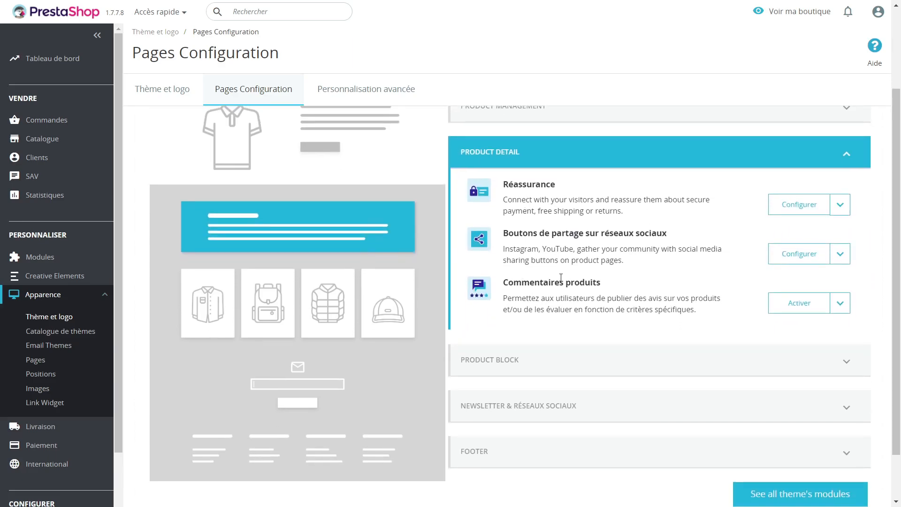
click(535, 358)
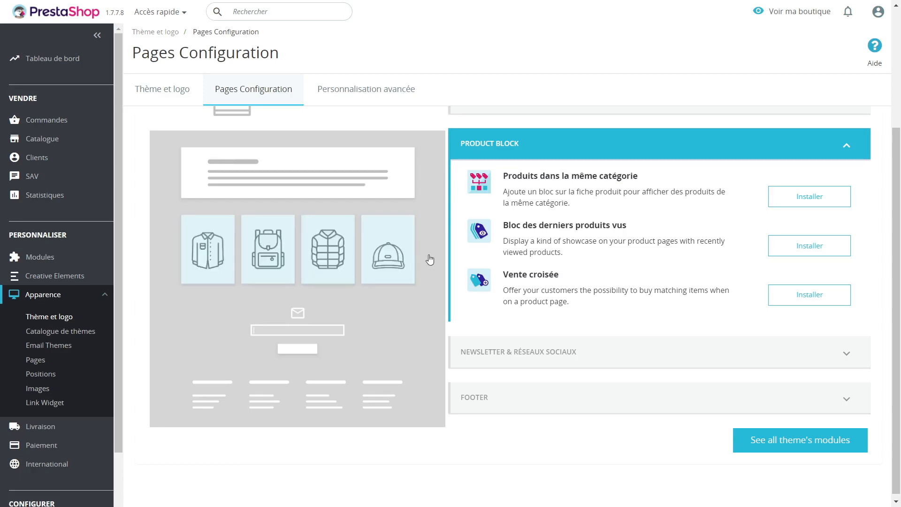
Step: Show the category page configuration again and return to the homepage configuration
scroll(638, 347, up, 3)
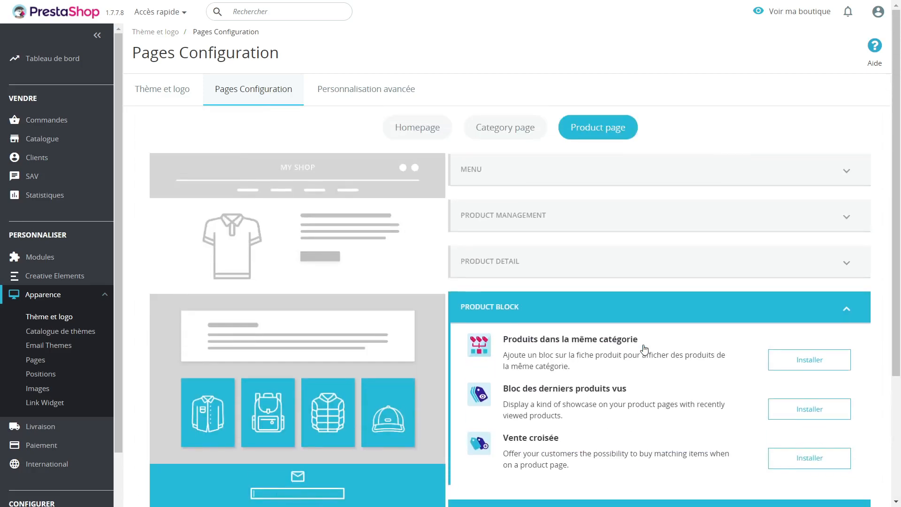
click(519, 135)
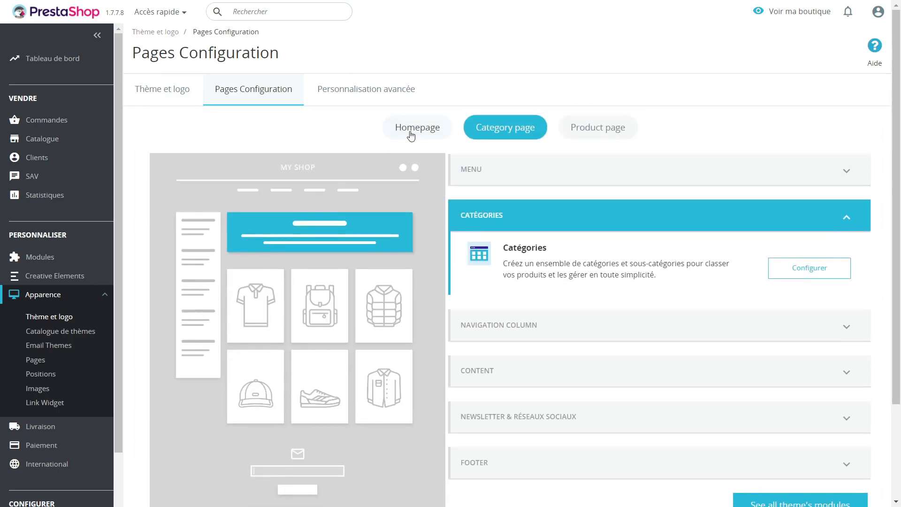
click(411, 134)
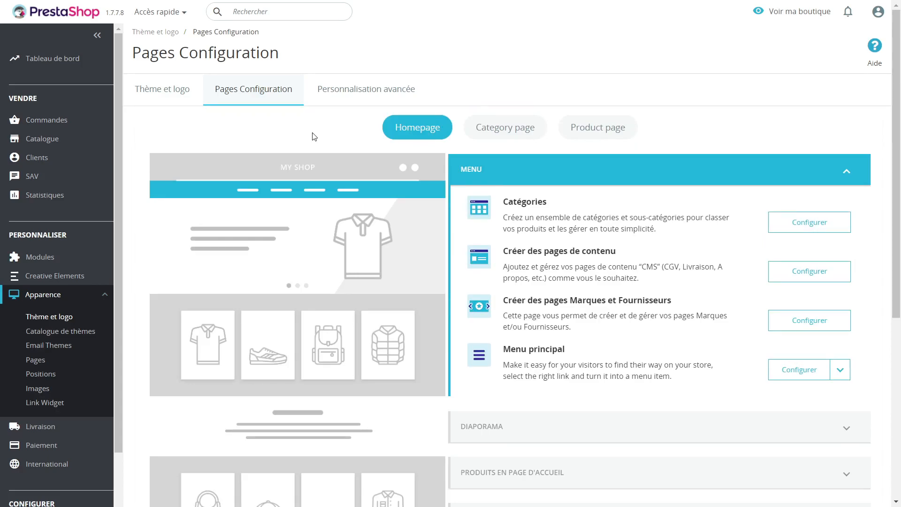
Step: Open the module Positions page, look through the hook list and highlight the displayAdminStatsModules hook name
click(51, 379)
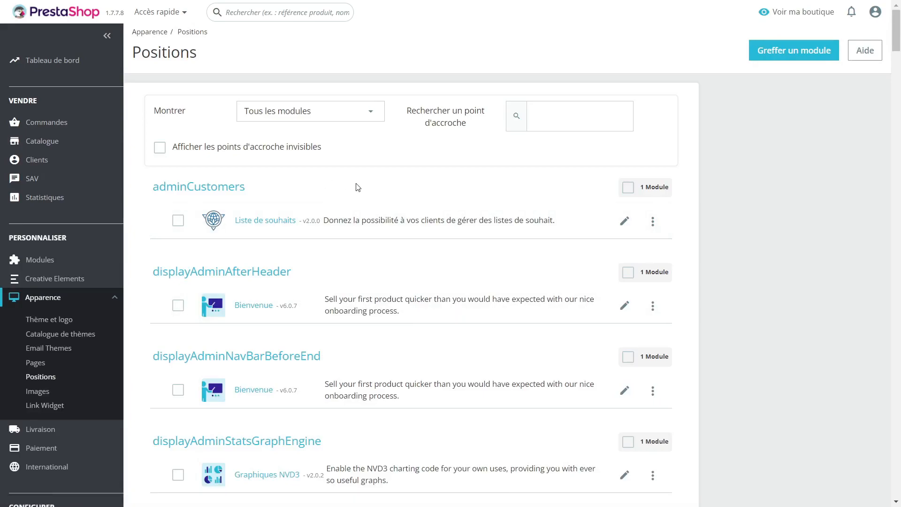
scroll(360, 184, down, 14)
scroll(361, 183, up, 7)
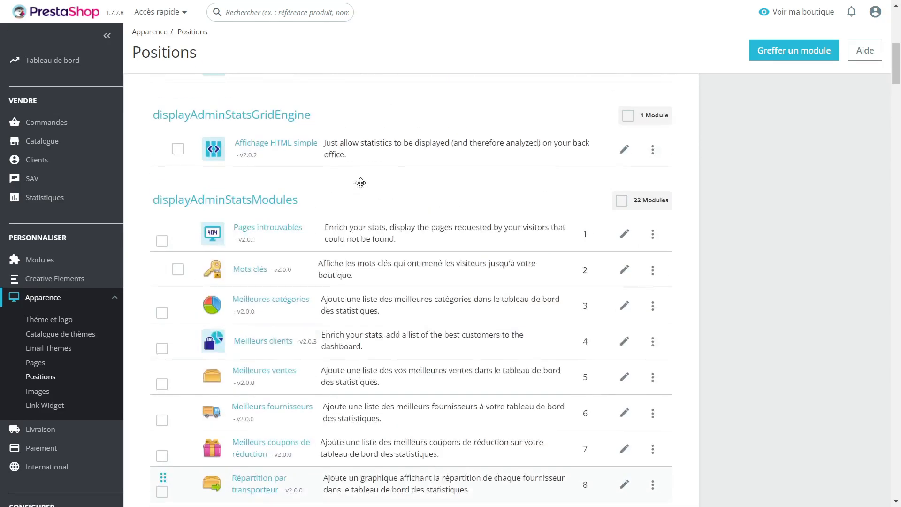
drag(153, 199, 301, 202)
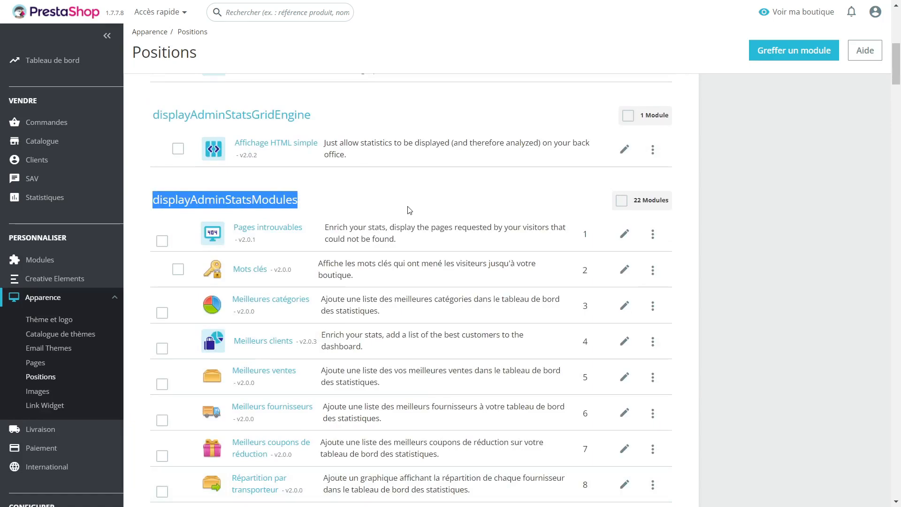
Step: Review the hooks and their attached modules from adminCustomers down to the displayBackOfficeHeader and displayBlockservices hooks
scroll(422, 217, up, 3)
scroll(441, 246, up, 2)
scroll(441, 246, up, 4)
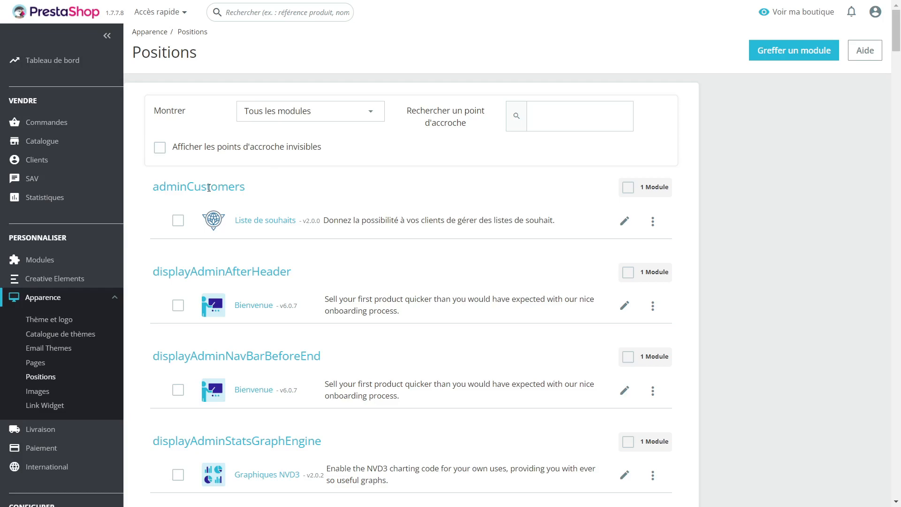
scroll(368, 247, down, 3)
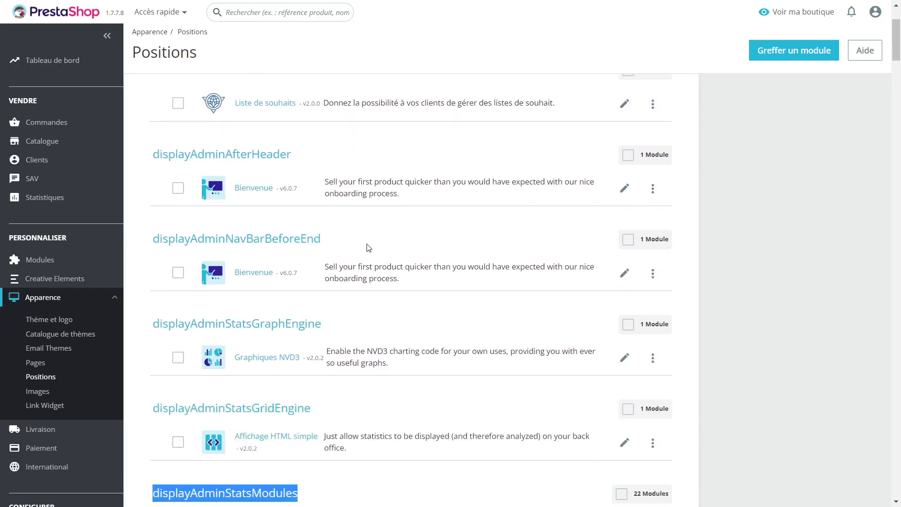
scroll(368, 247, up, 3)
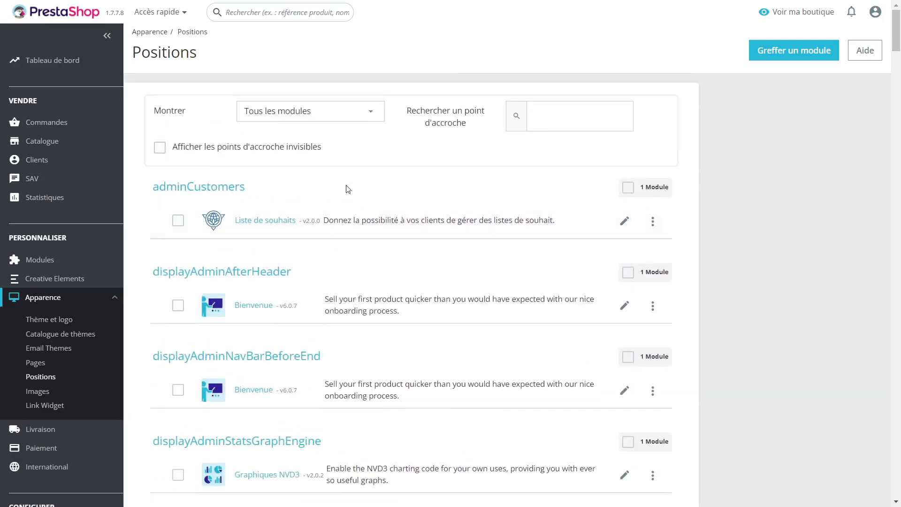
scroll(397, 259, down, 20)
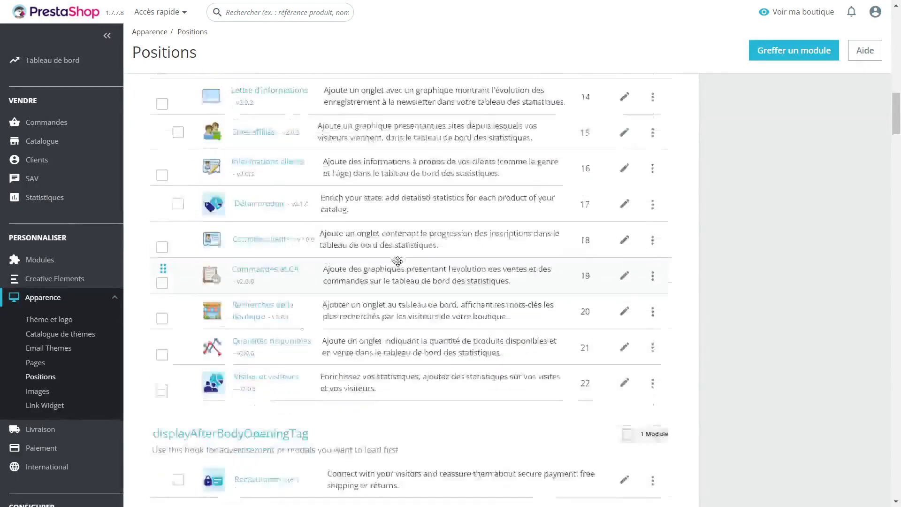
scroll(398, 261, down, 10)
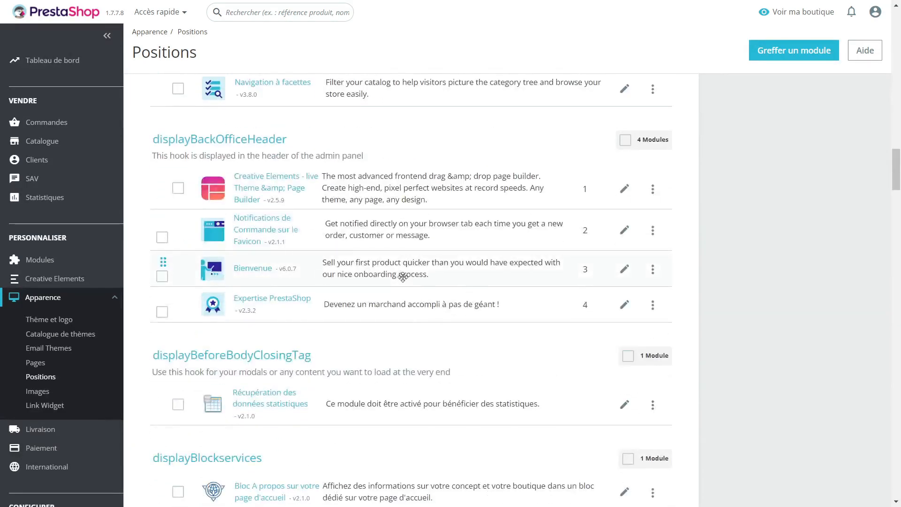
Step: Filter the module positions to show only the hooks that contain the module "Bloc A propos sur votre page d'accueil"
scroll(402, 277, down, 9)
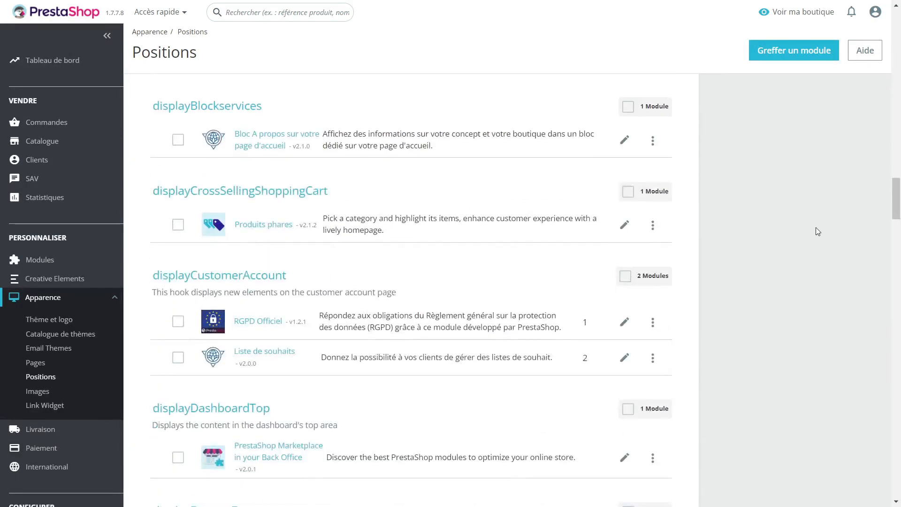
drag(897, 200, 878, 21)
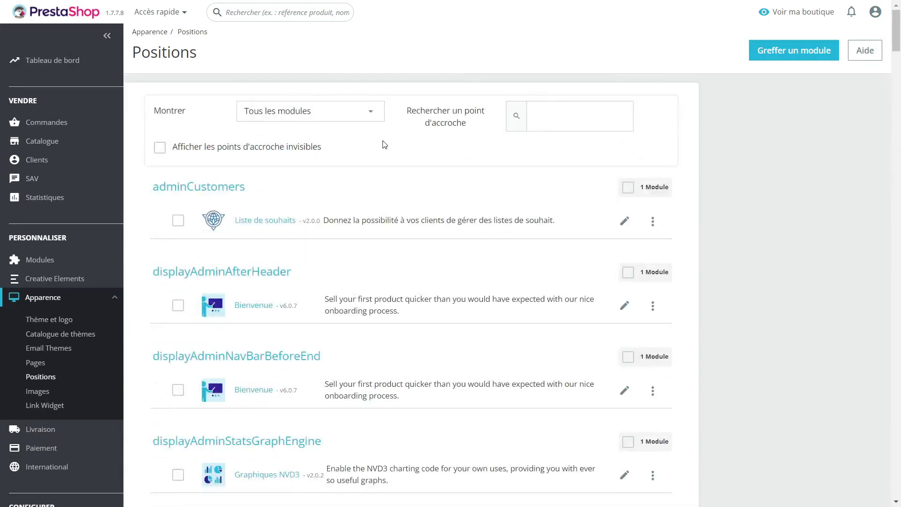
click(349, 117)
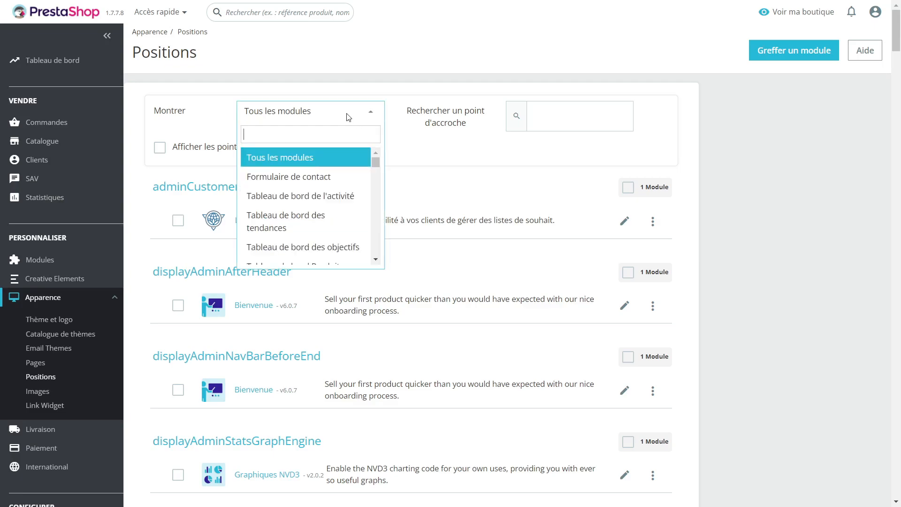
text(propos)
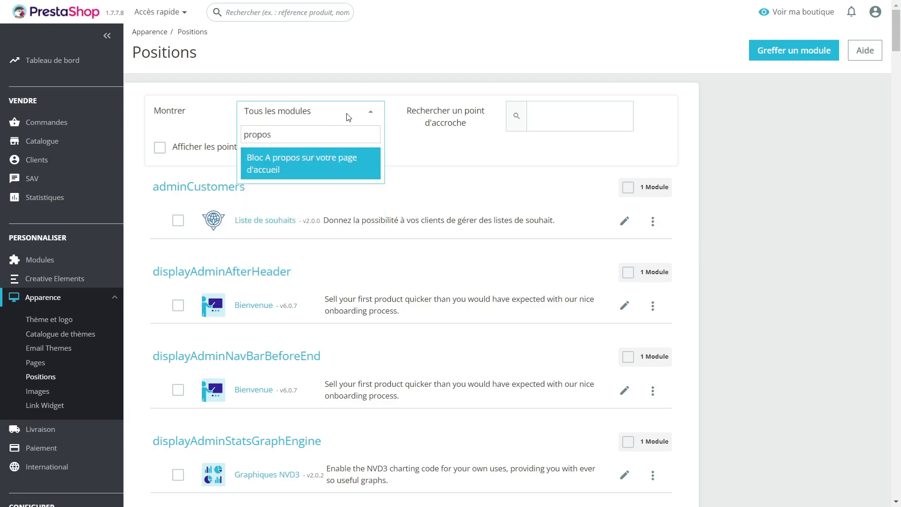
key(Return)
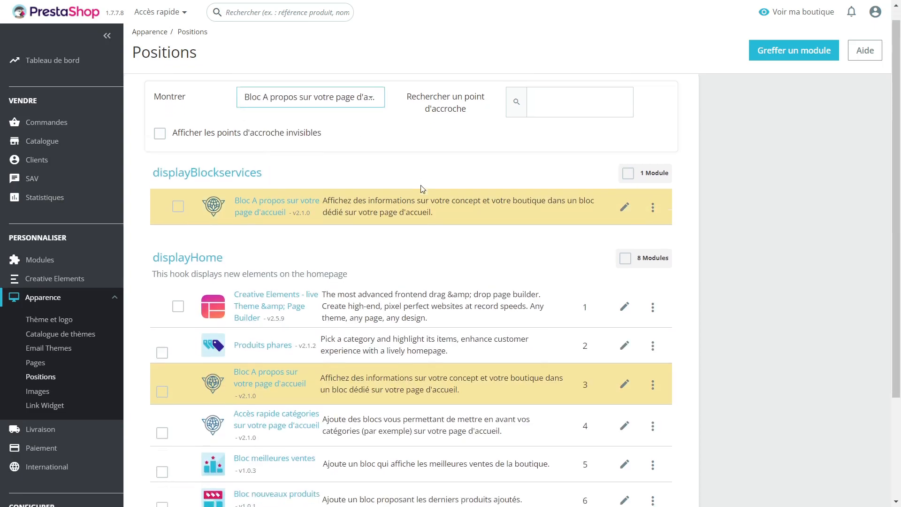
Step: Move "Bloc A propos sur votre page d'accueil" to position 2 in the displayHome hook, above Produits phares
scroll(421, 189, down, 2)
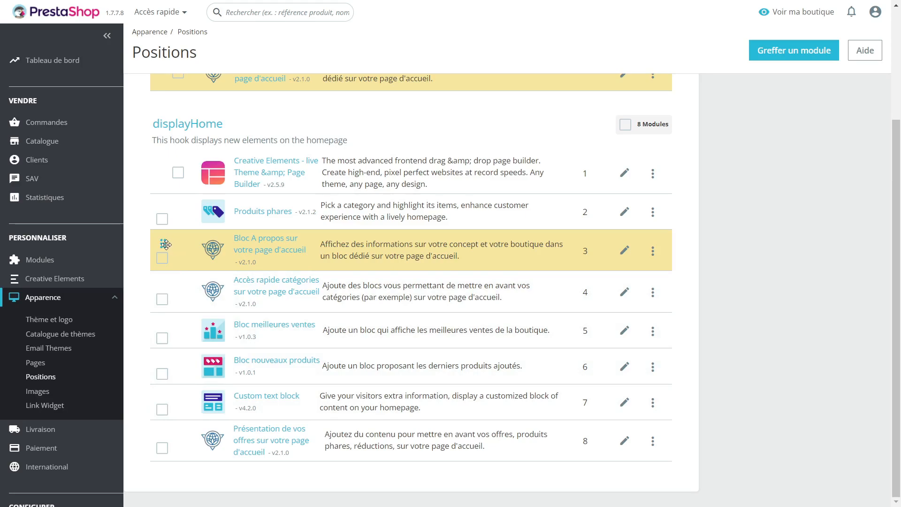
scroll(166, 210, up, 1)
mouse_move(165, 244)
mouse_down()
mouse_move(166, 210)
mouse_move(168, 254)
mouse_up()
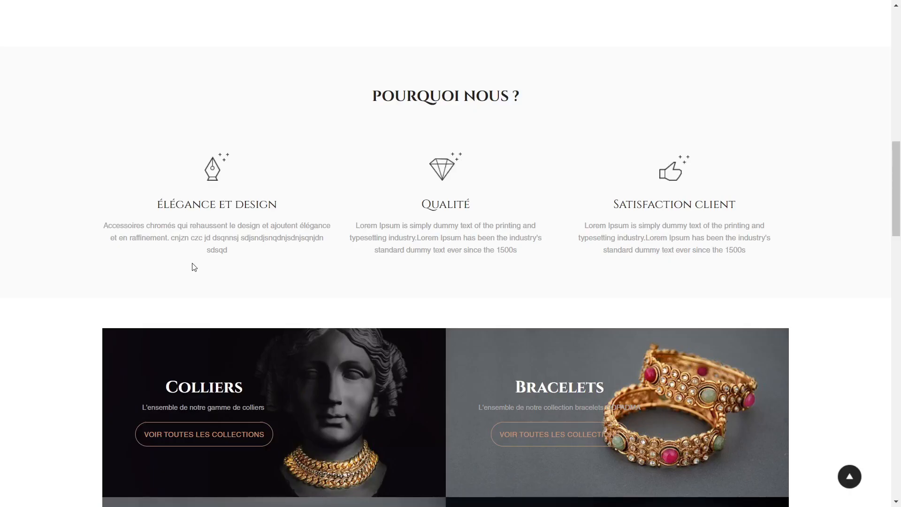
Step: Switch to the storefront homepage, reload it and examine the order of the Pourquoi nous, Produits populaires and collection blocks
scroll(171, 261, down, 1)
scroll(318, 119, down, 2)
scroll(318, 120, up, 2)
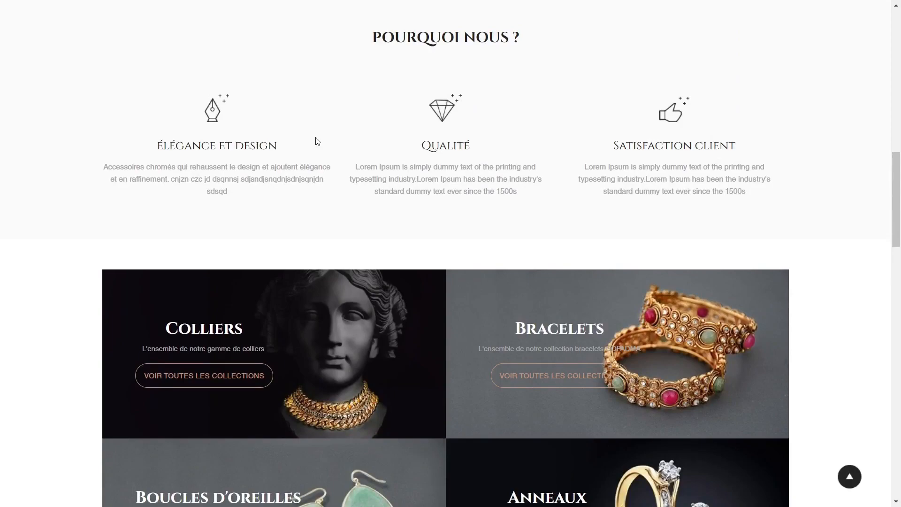
key(F5)
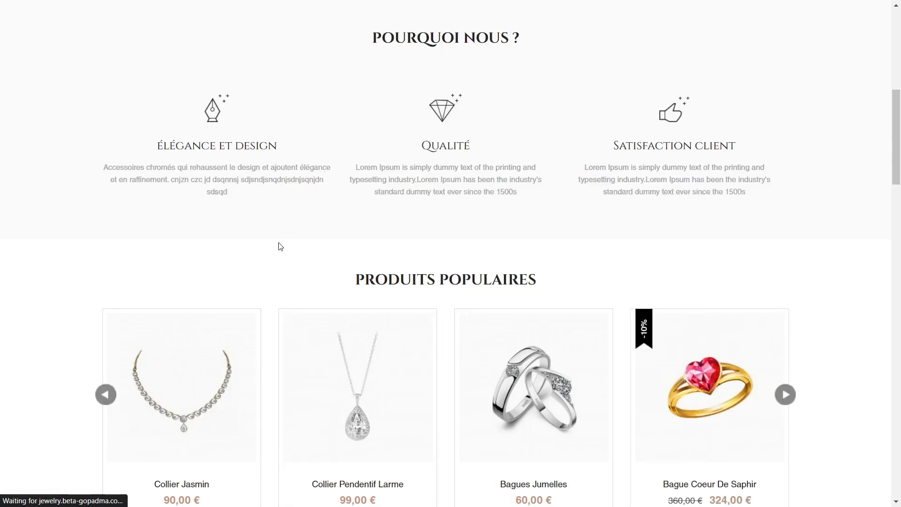
scroll(282, 238, down, 6)
scroll(284, 235, down, 4)
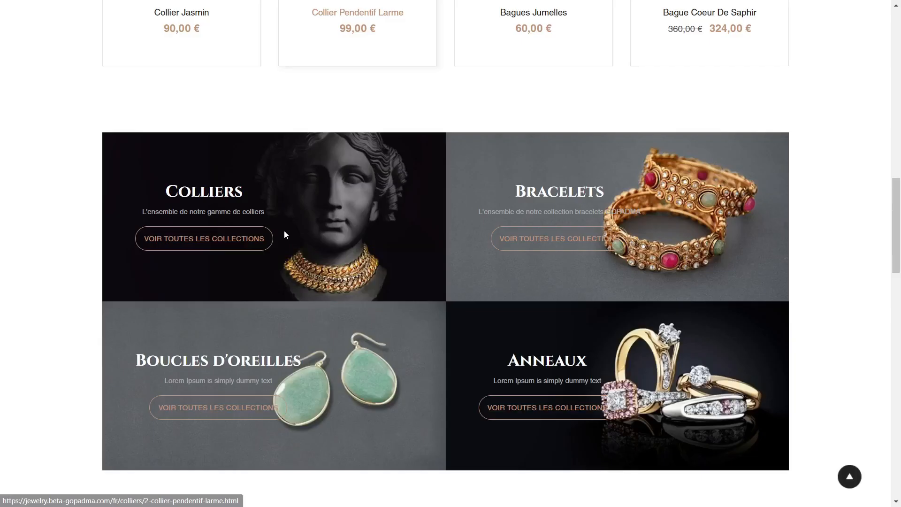
scroll(283, 233, up, 11)
scroll(336, 209, up, 1)
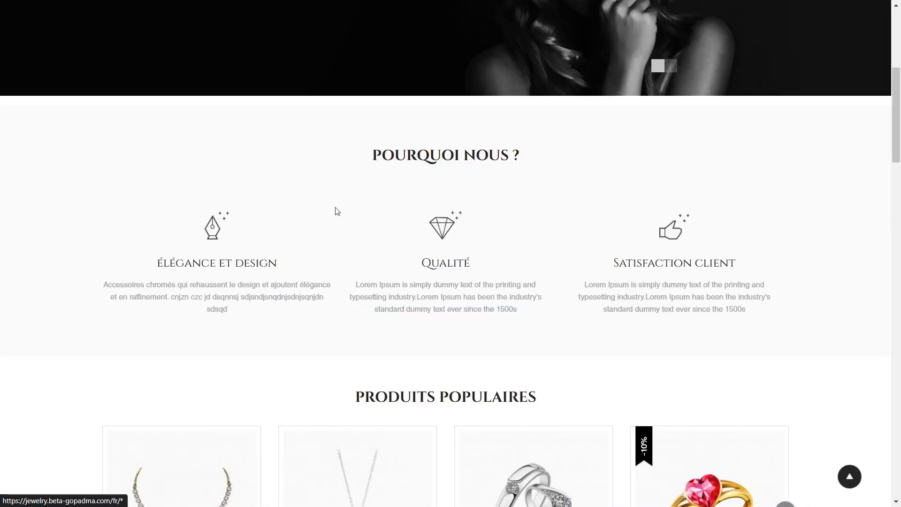
scroll(382, 252, down, 4)
scroll(386, 239, down, 14)
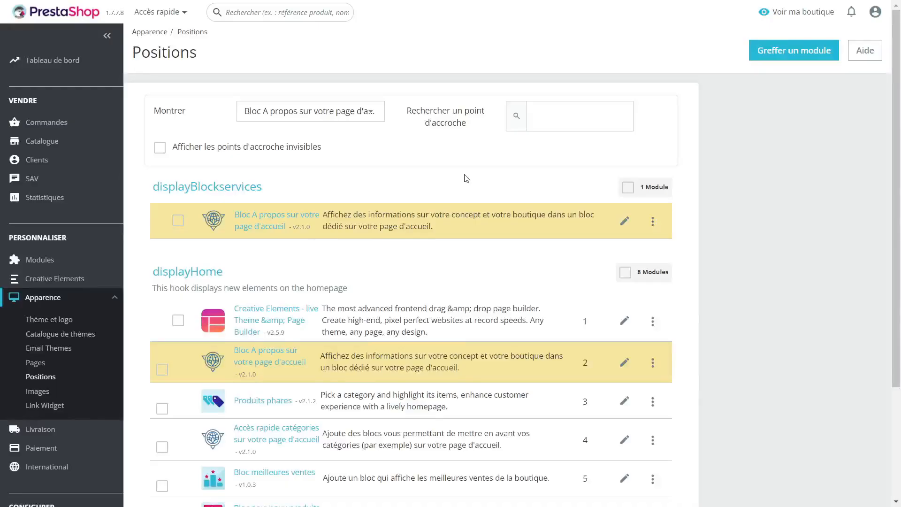
Step: Review the displayHome module order, and open the Email Themes page to look through its settings sections
scroll(466, 178, down, 3)
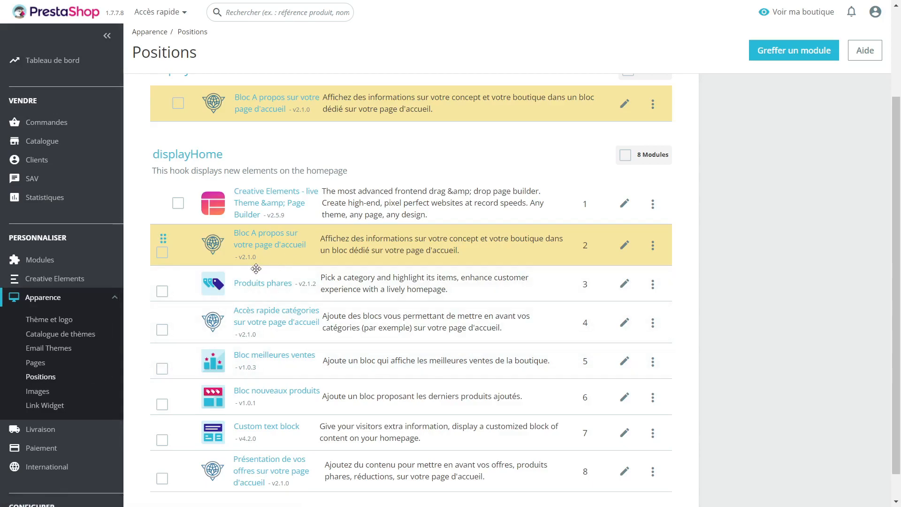
click(71, 355)
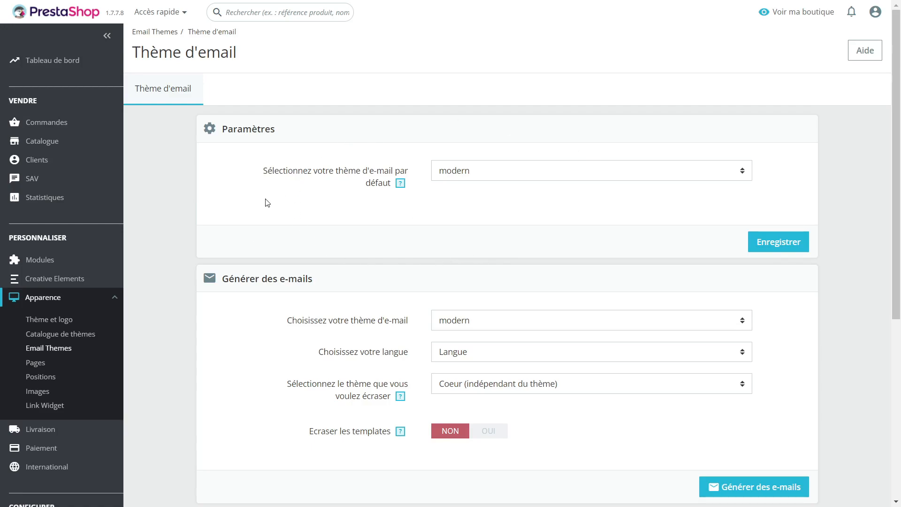
scroll(277, 212, down, 6)
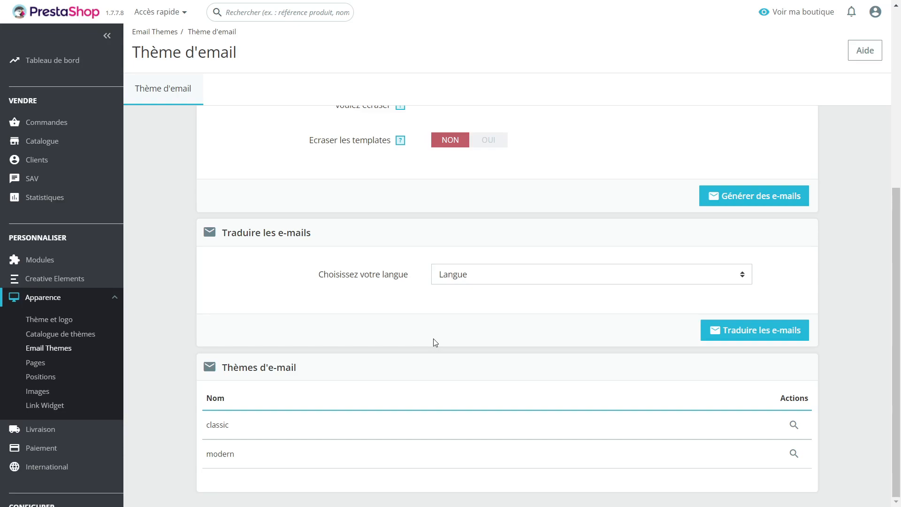
scroll(287, 335, up, 6)
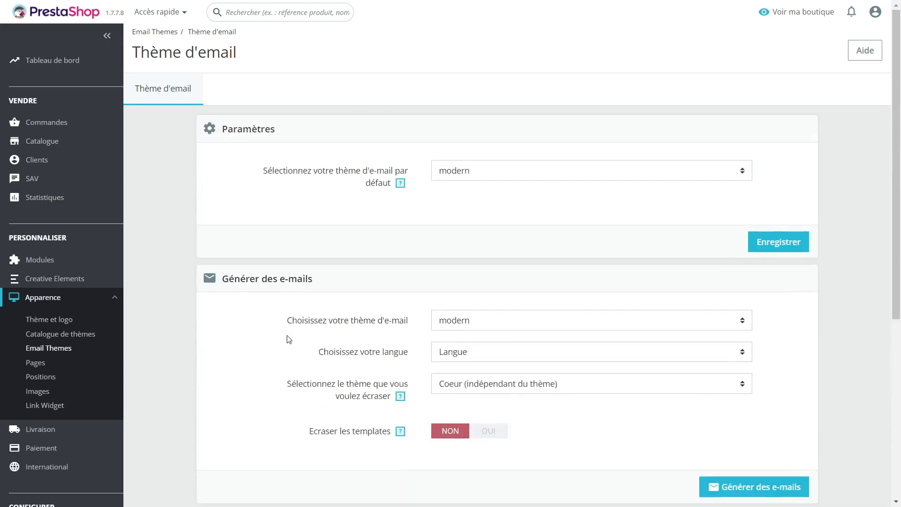
Step: Switch the default e-mail theme to classic and set it back to modern
click(511, 176)
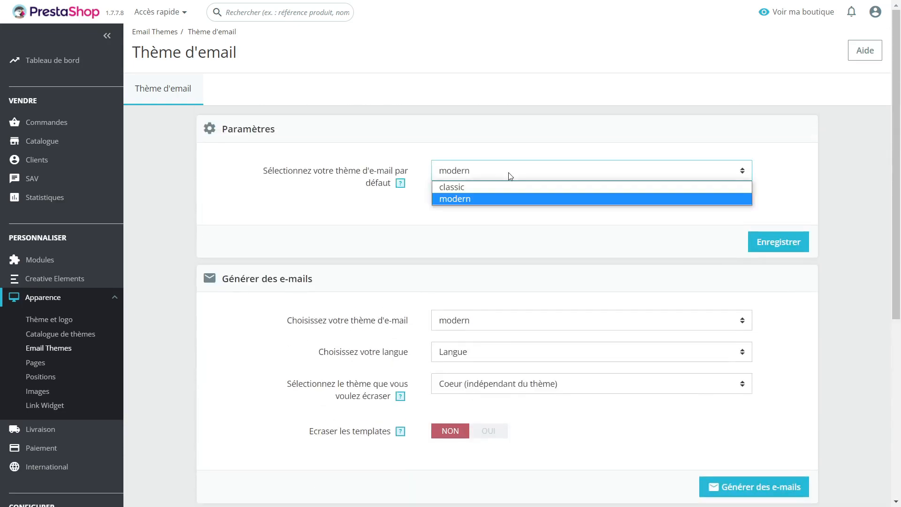
click(453, 188)
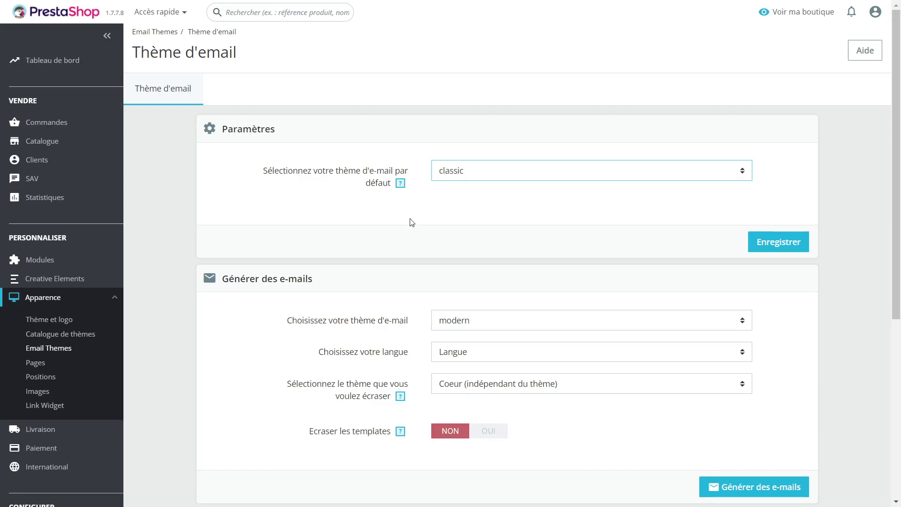
click(477, 175)
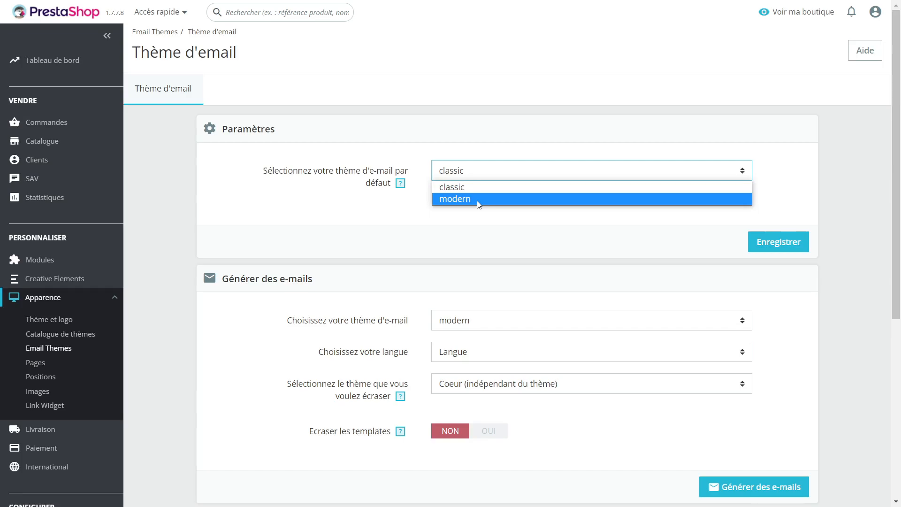
click(476, 199)
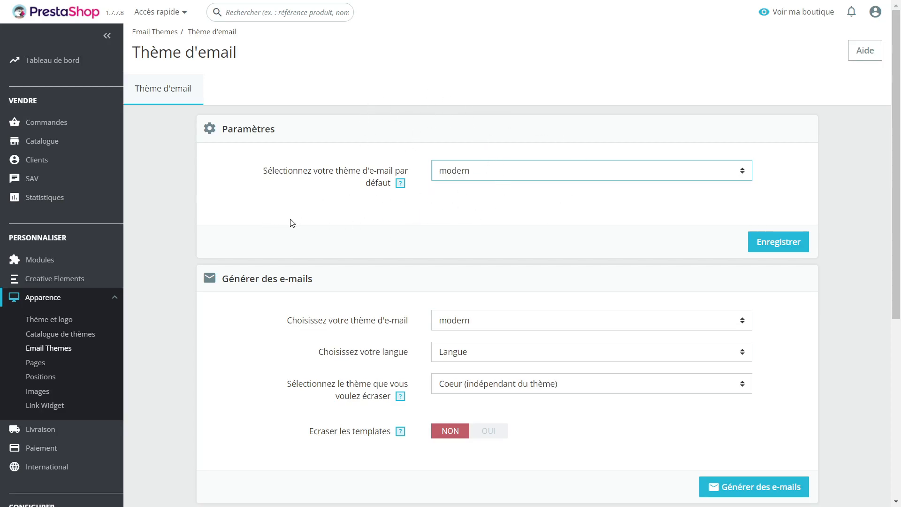
Step: Look over the e-mail generation settings and show the languages available for translating e-mails without choosing one
scroll(294, 220, down, 5)
scroll(293, 225, up, 3)
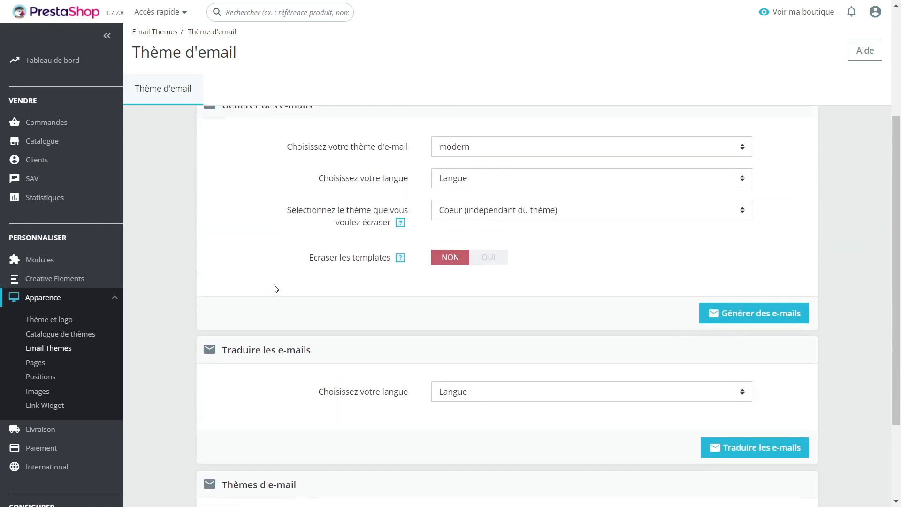
click(565, 398)
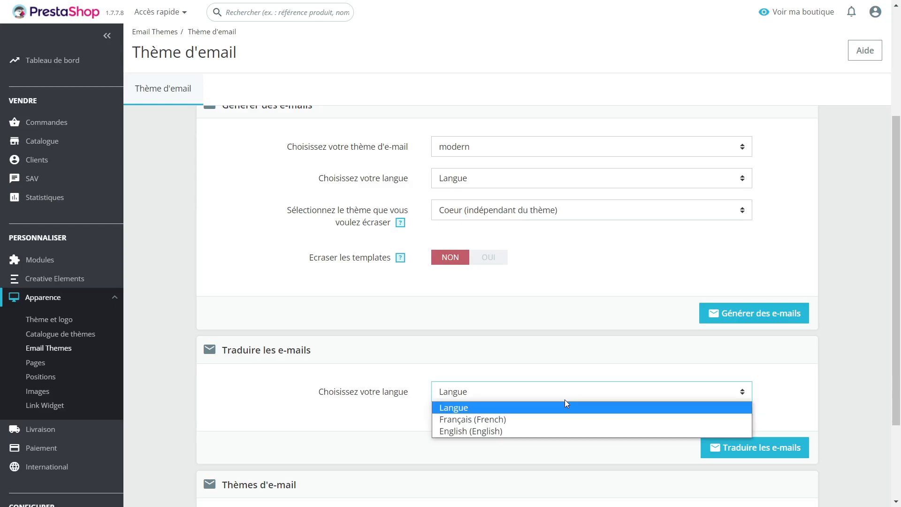
click(329, 419)
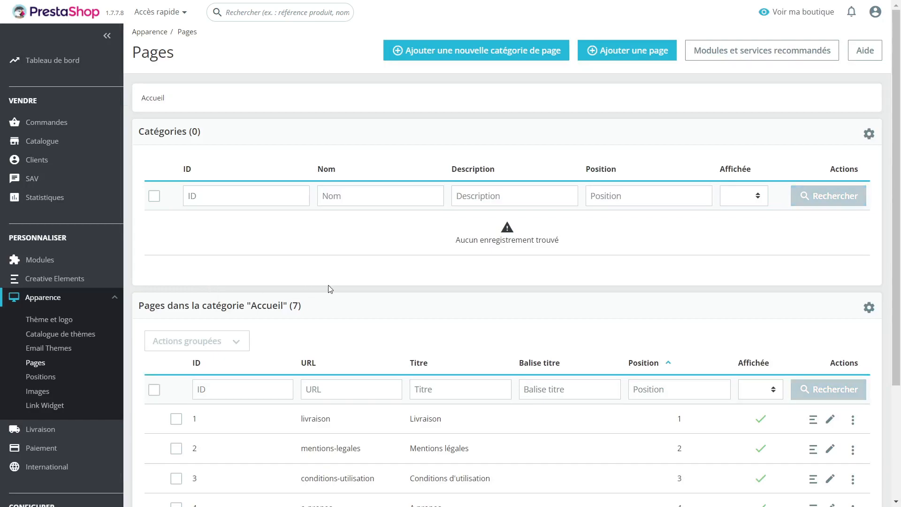
Step: Show the Pages list in the appearance settings, and open the A propos page from the storefront homepage's footer
scroll(382, 282, down, 3)
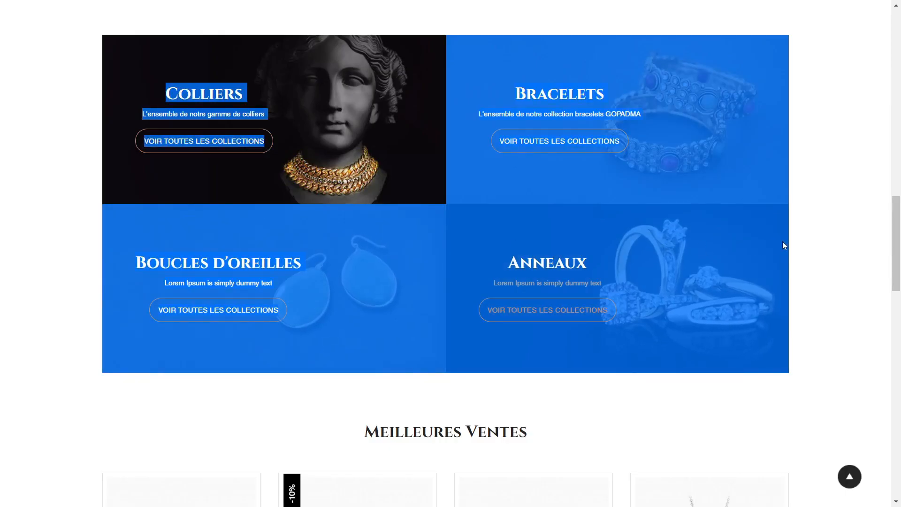
scroll(796, 239, down, 1)
scroll(797, 240, down, 20)
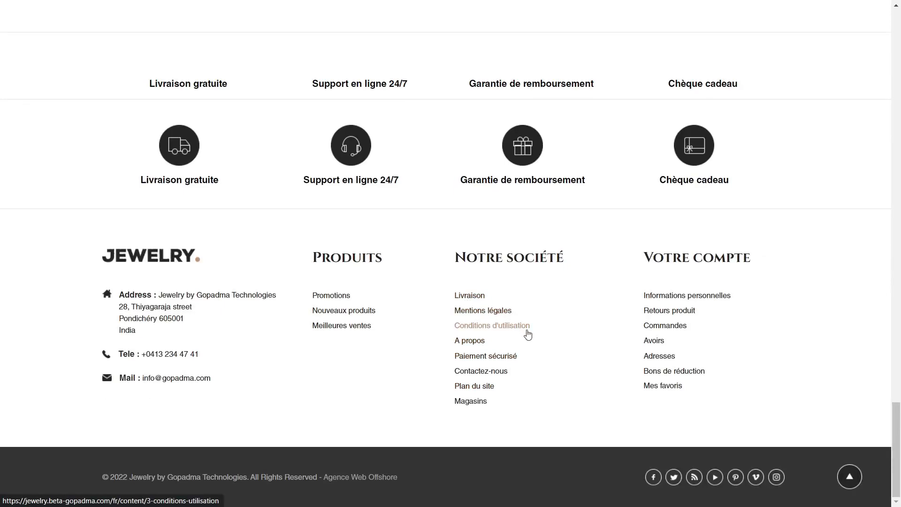
click(478, 343)
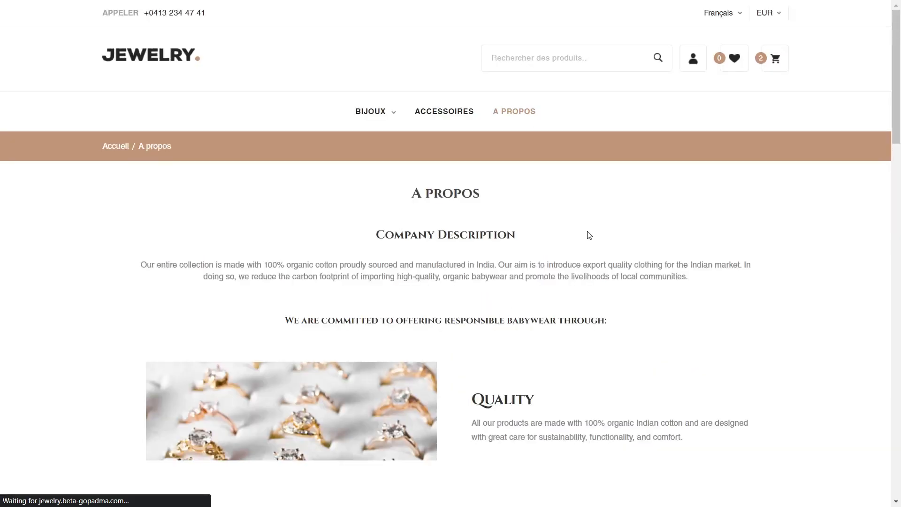
Step: Read through the storefront's A propos page, and return to the back office to review the pages in the Accueil category
scroll(710, 234, down, 5)
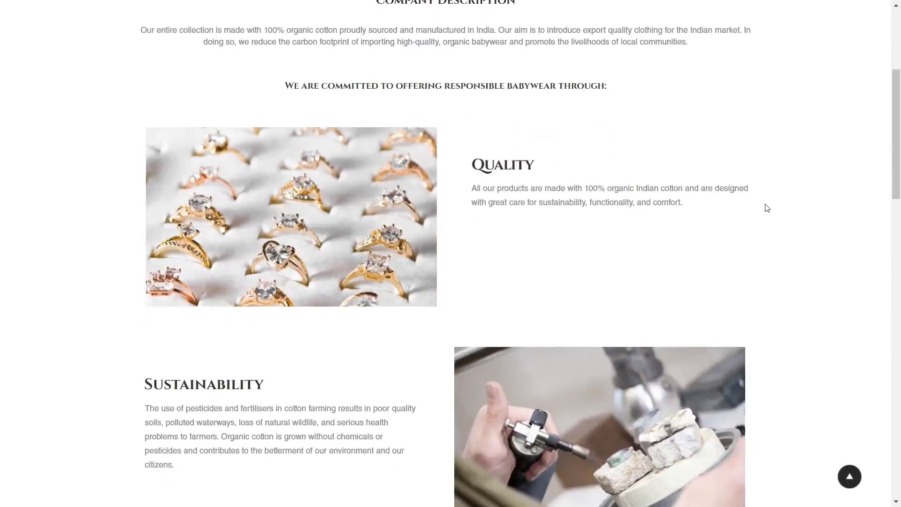
scroll(774, 202, down, 6)
scroll(790, 195, down, 9)
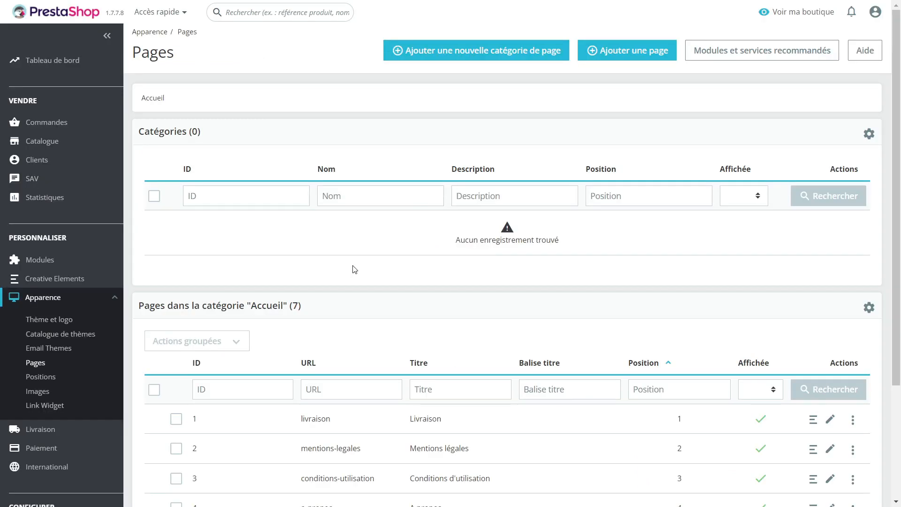
scroll(354, 269, down, 3)
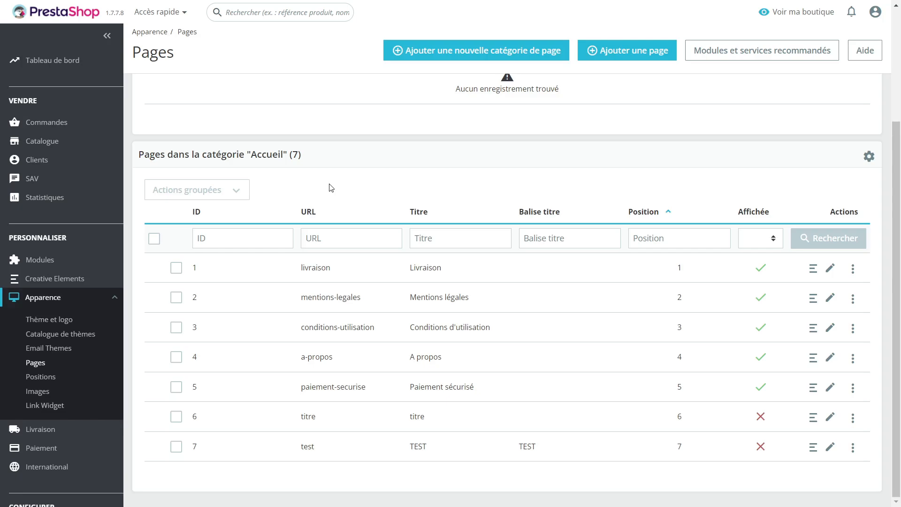
scroll(199, 321, up, 3)
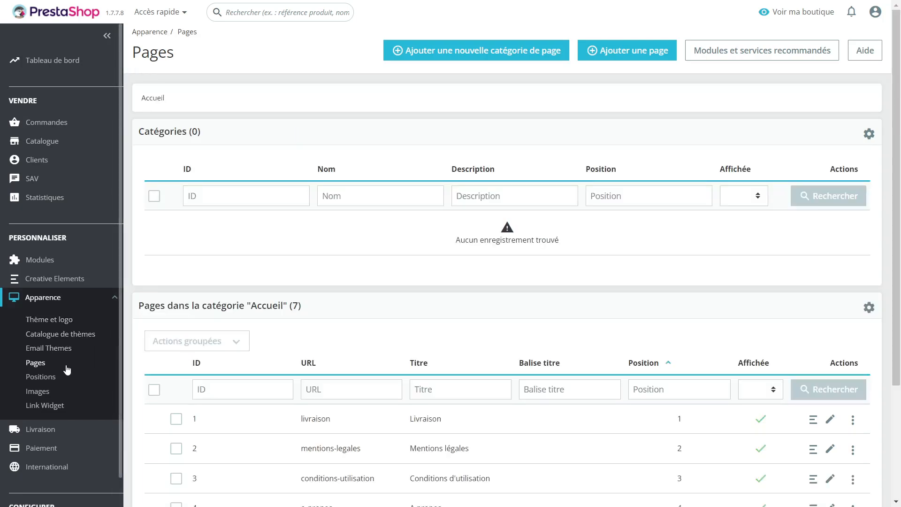
Step: Open the Images settings page and examine the image types and the image generation options for format, compression and size
click(37, 391)
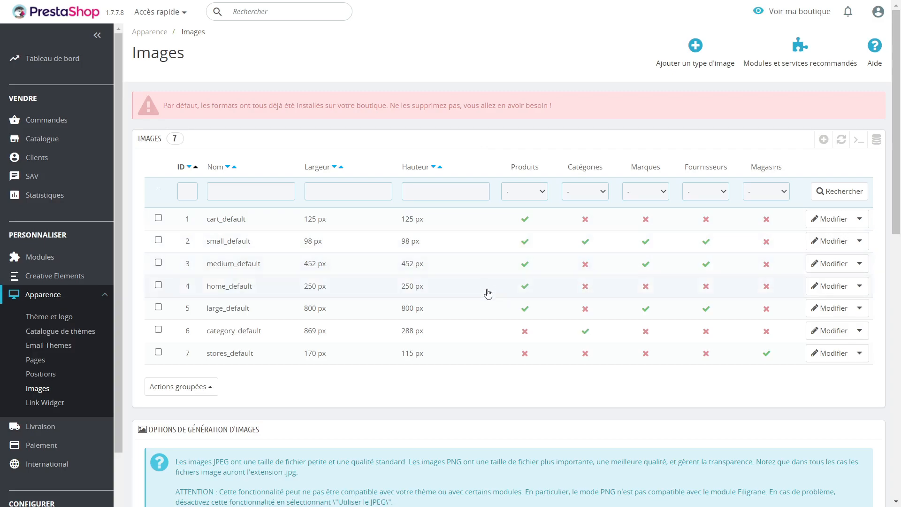
scroll(485, 294, down, 1)
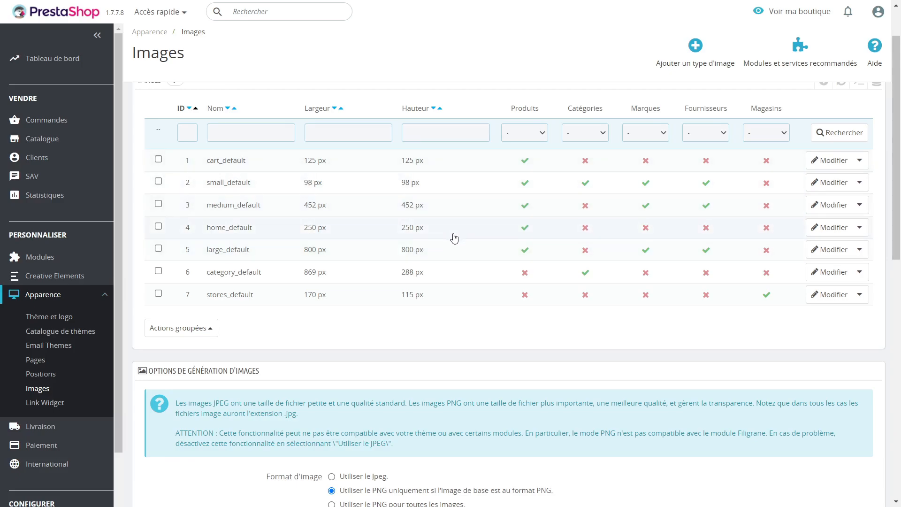
scroll(433, 217, down, 5)
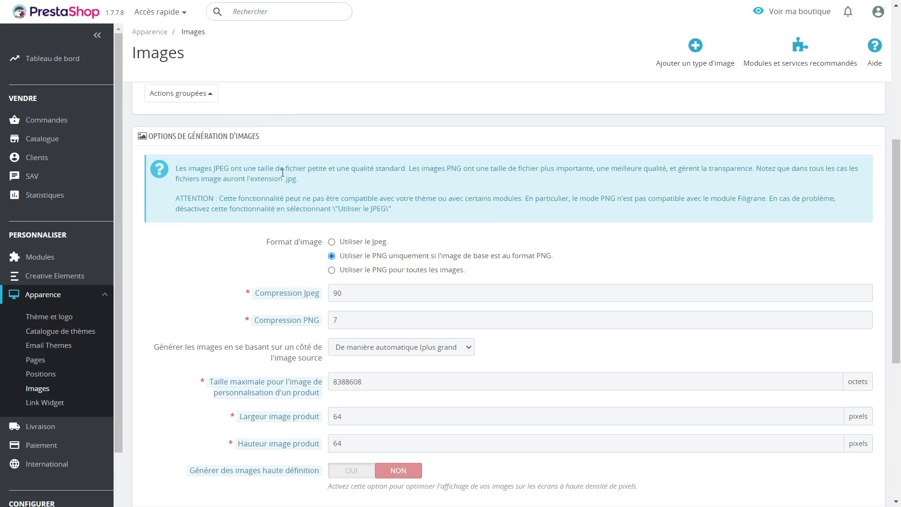
scroll(196, 228, down, 1)
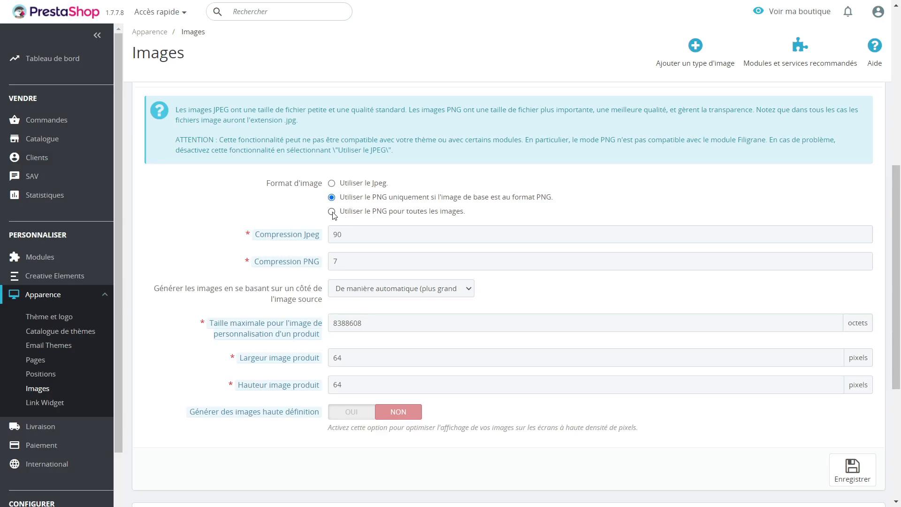
scroll(204, 208, down, 2)
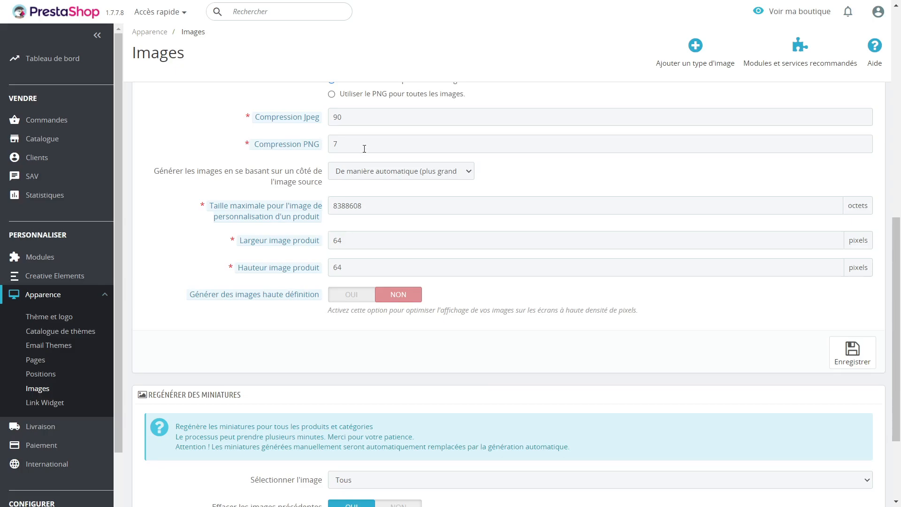
Step: Read through the remaining image generation options, including product image dimensions and high-definition generation, and the thumbnail regeneration section
mouse_move(270, 152)
scroll(162, 208, down, 1)
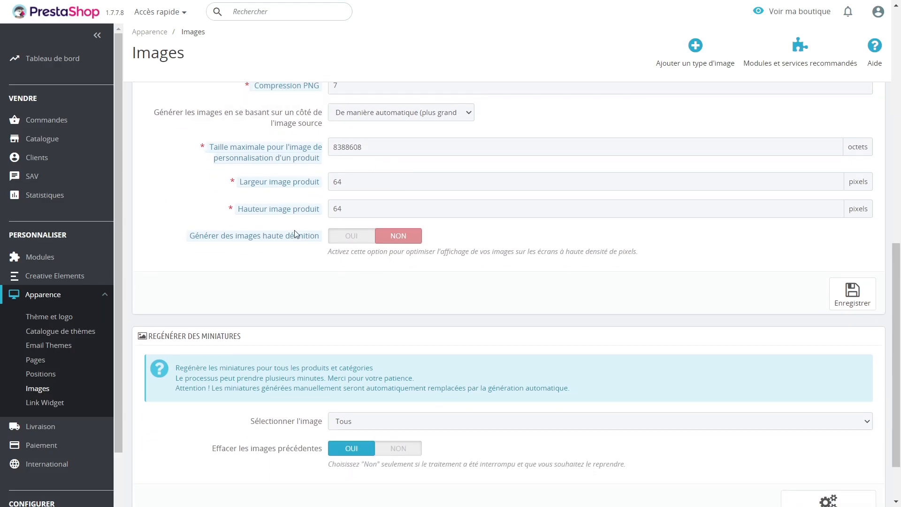
mouse_move(229, 149)
scroll(179, 169, down, 1)
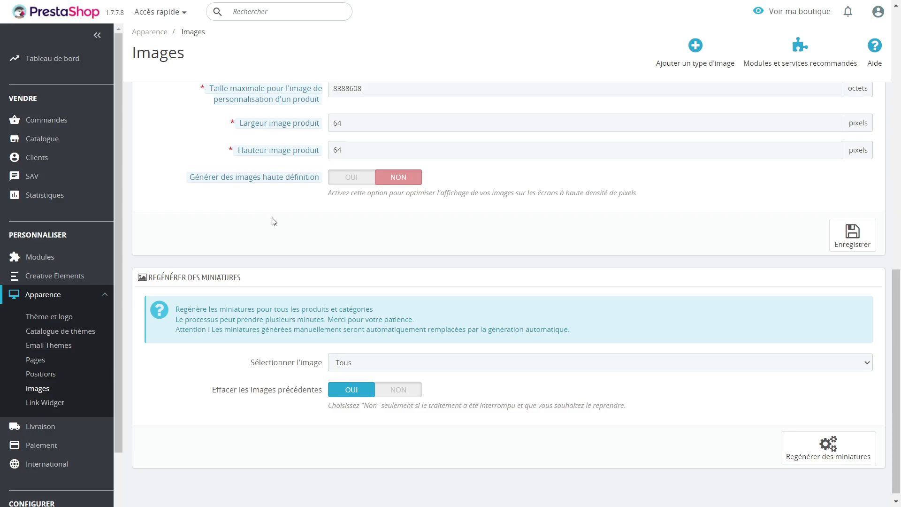
scroll(274, 220, down, 1)
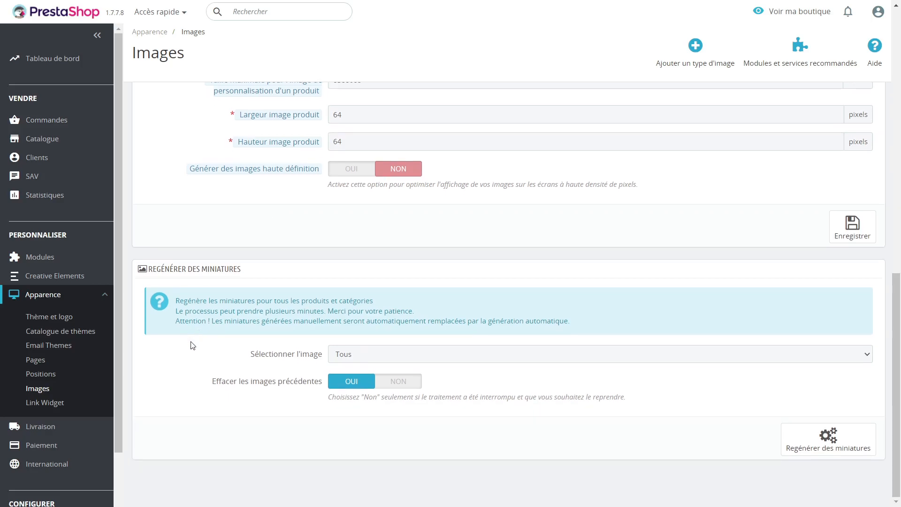
scroll(193, 345, up, 8)
scroll(235, 271, up, 10)
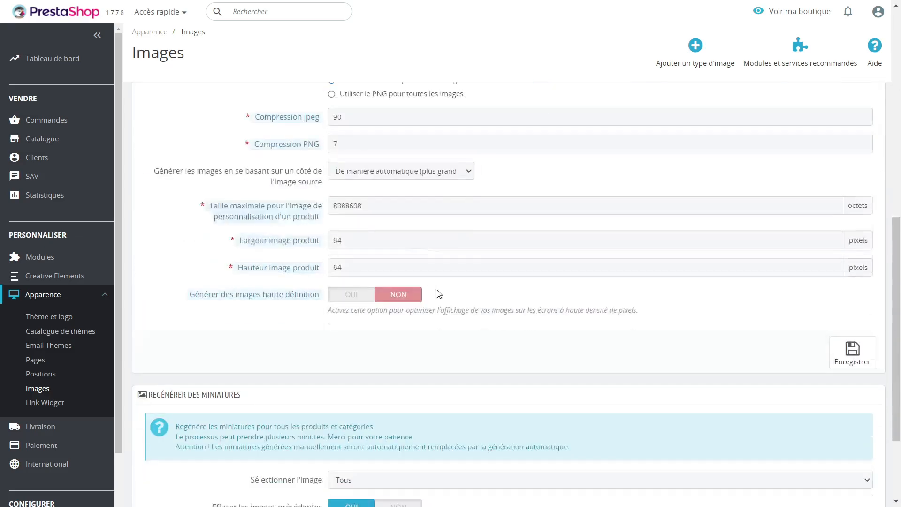
scroll(439, 293, down, 3)
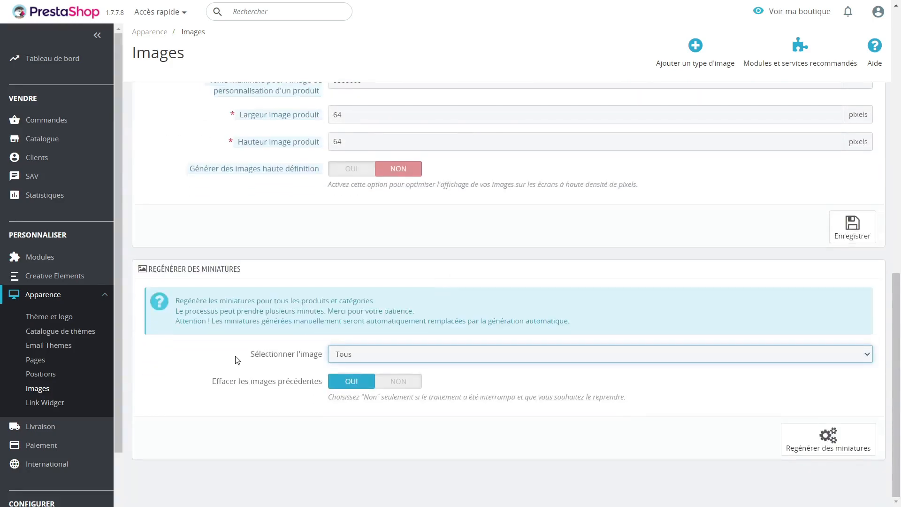
Step: Select Produits and the large_default format for thumbnail regeneration, and request the regeneration but cancel it at the confirmation
click(424, 356)
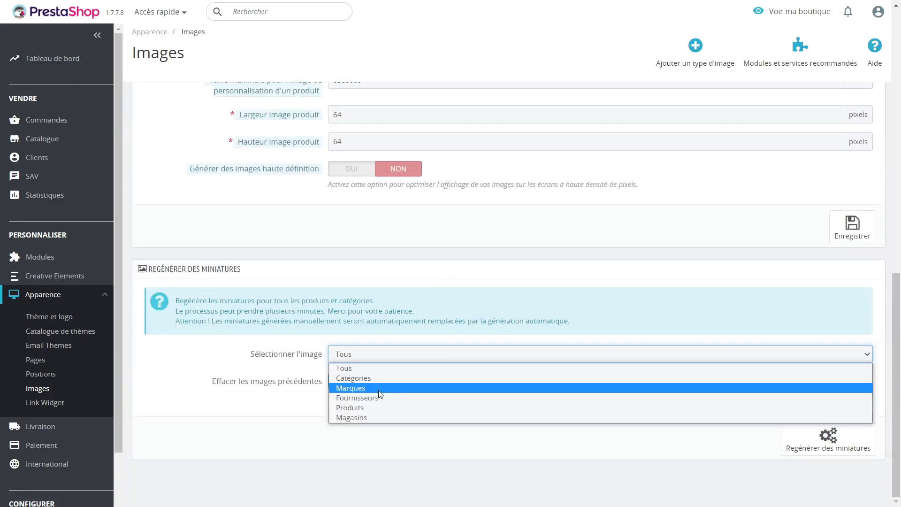
click(368, 407)
click(398, 356)
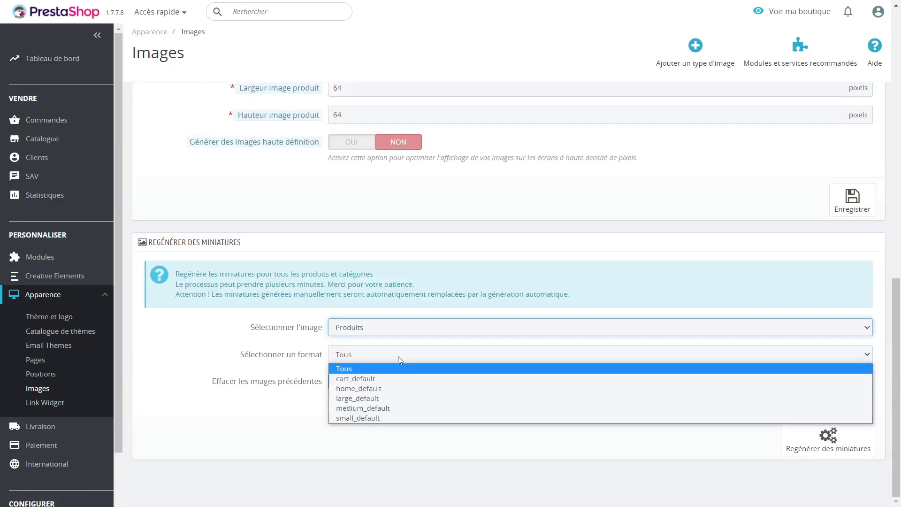
click(372, 399)
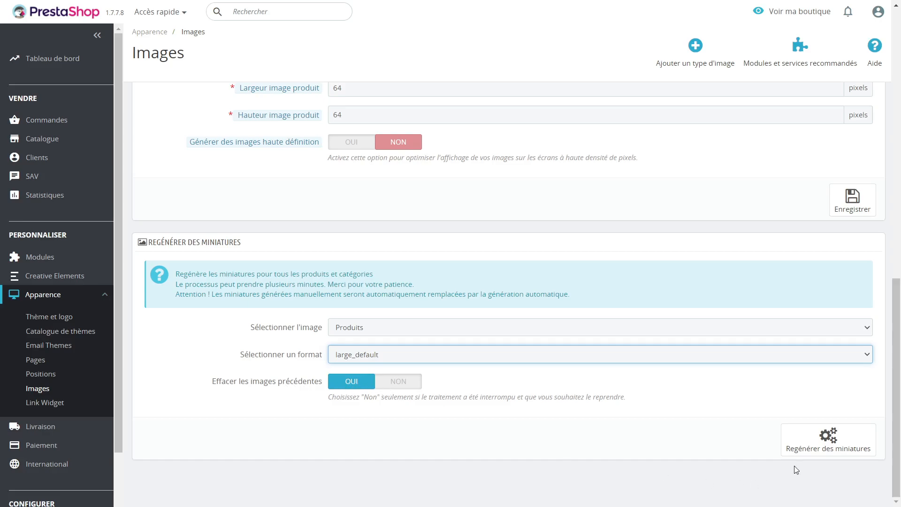
click(806, 444)
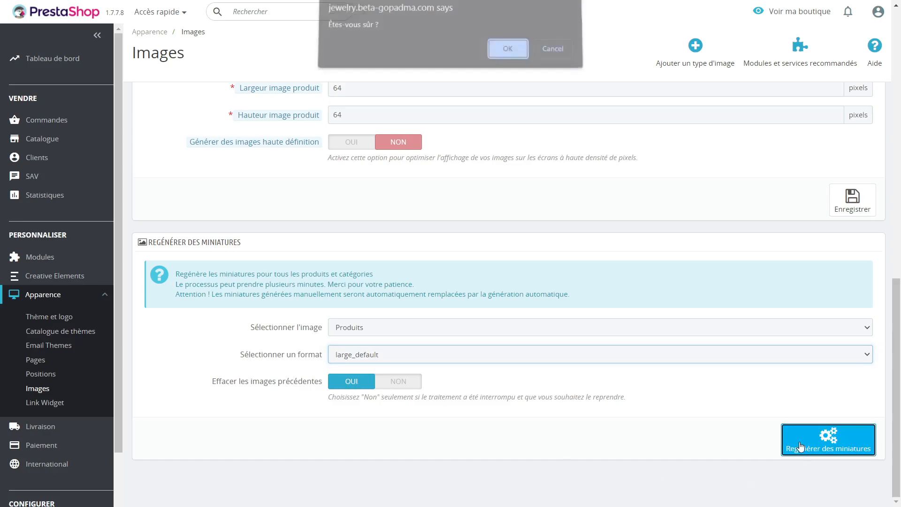
click(549, 55)
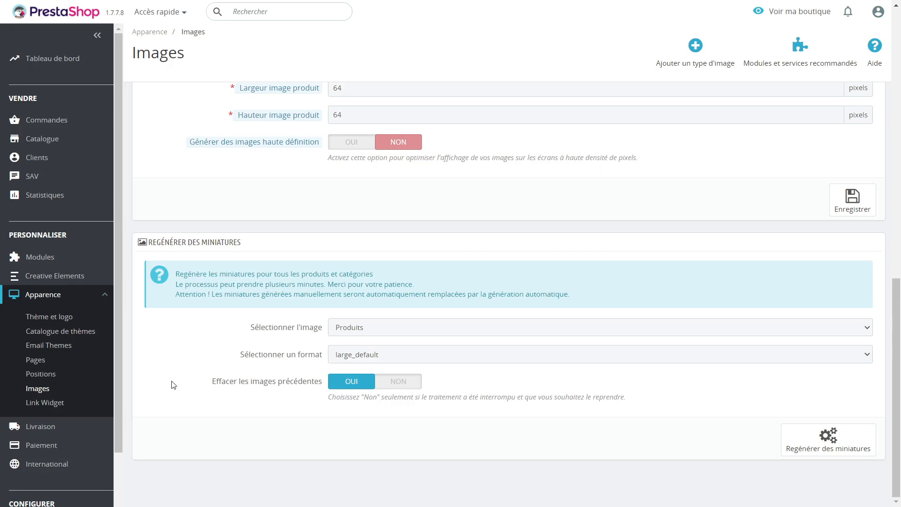
Step: Look over the image and format choices for thumbnail regeneration again, keeping Produits and large_default selected, and check the previous-image deletion option
click(376, 327)
click(377, 326)
click(394, 362)
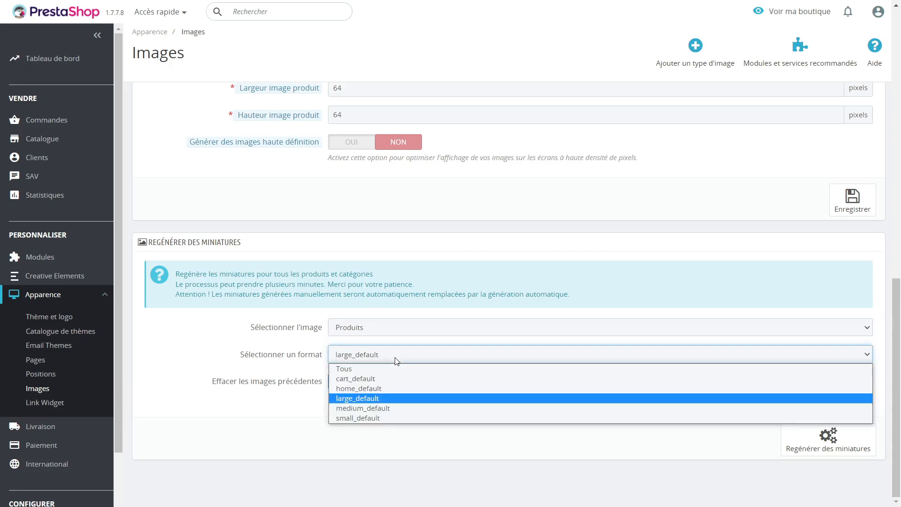
click(379, 398)
click(226, 347)
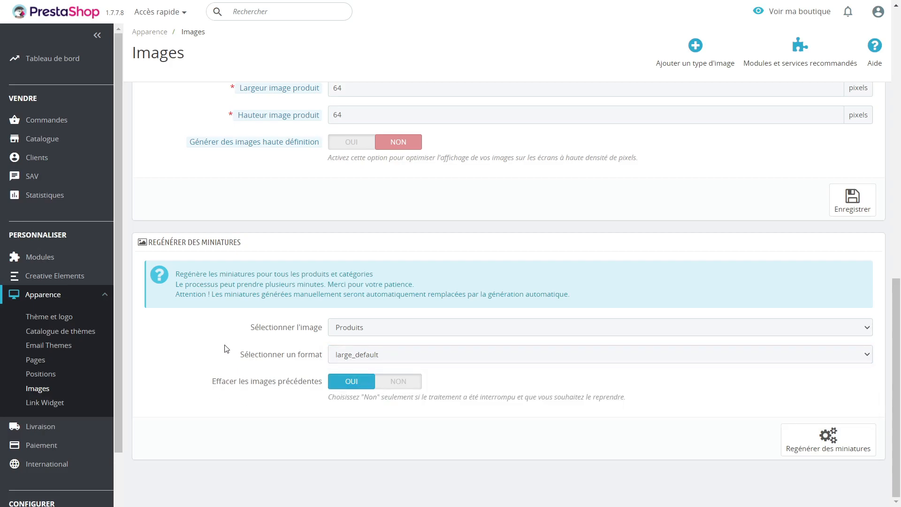
click(413, 388)
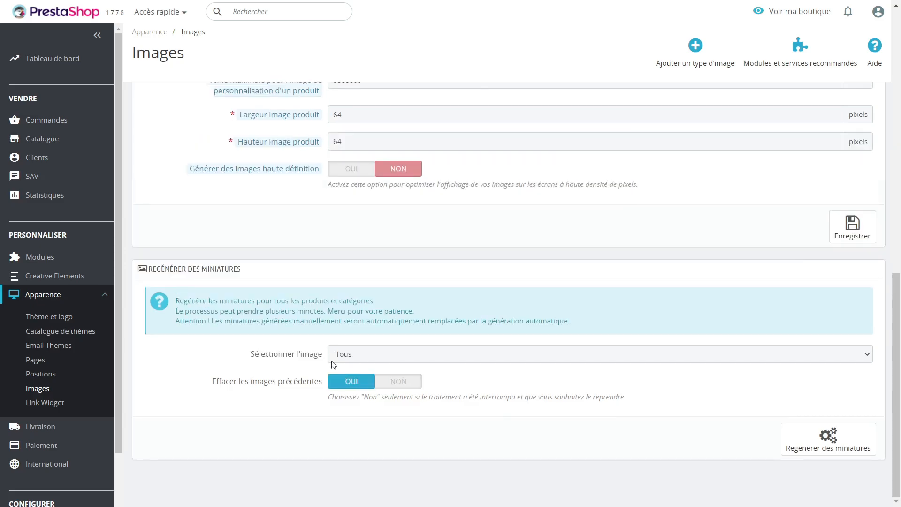
Step: Open the Link Widget page and examine its footer link blocks alongside the footer of the storefront
click(43, 407)
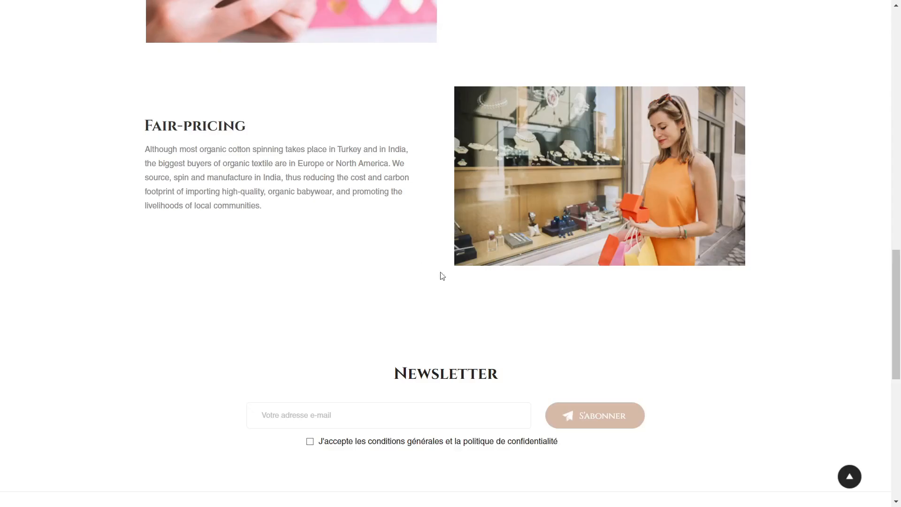
scroll(441, 276, down, 9)
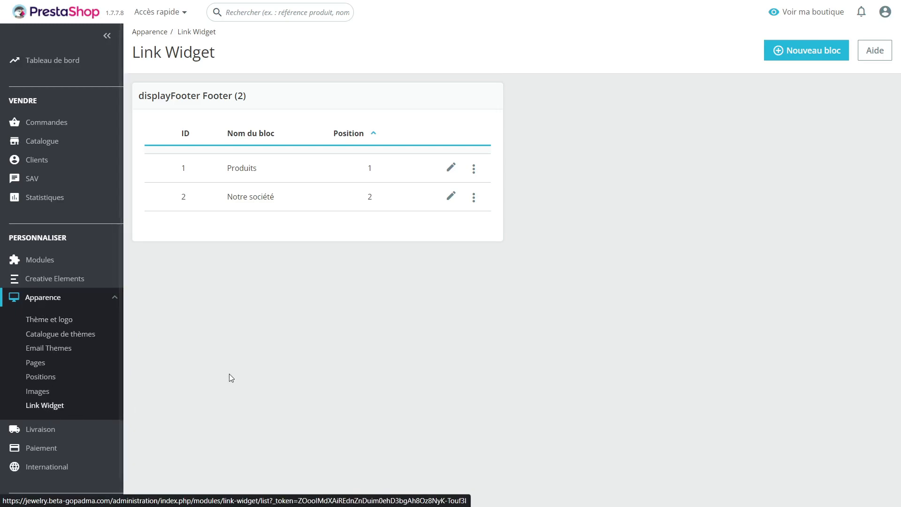
Step: Return to the Thème et logo page and look over the shop's logos and available themes
click(49, 319)
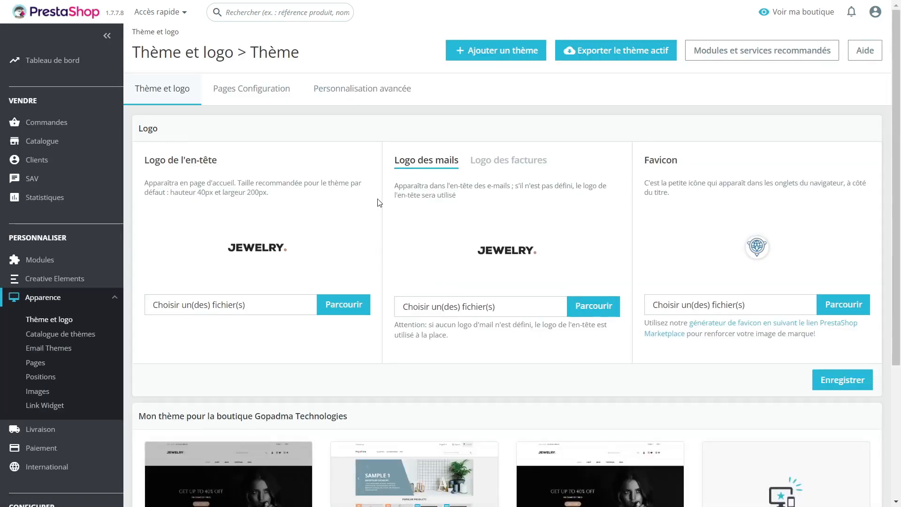
scroll(380, 203, down, 4)
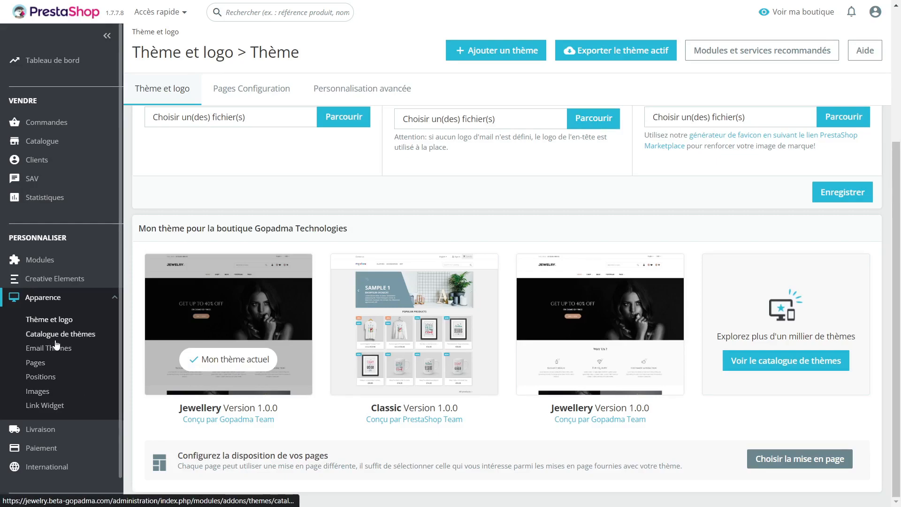
mouse_move(331, 299)
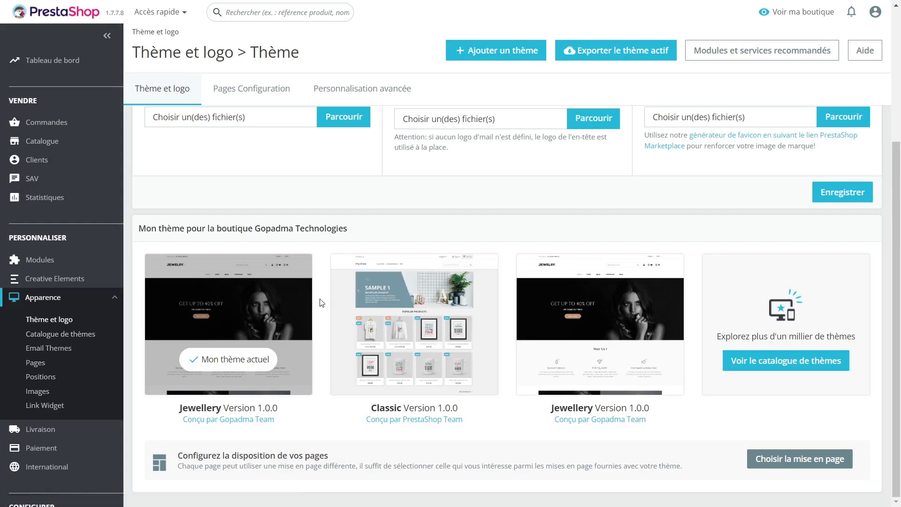